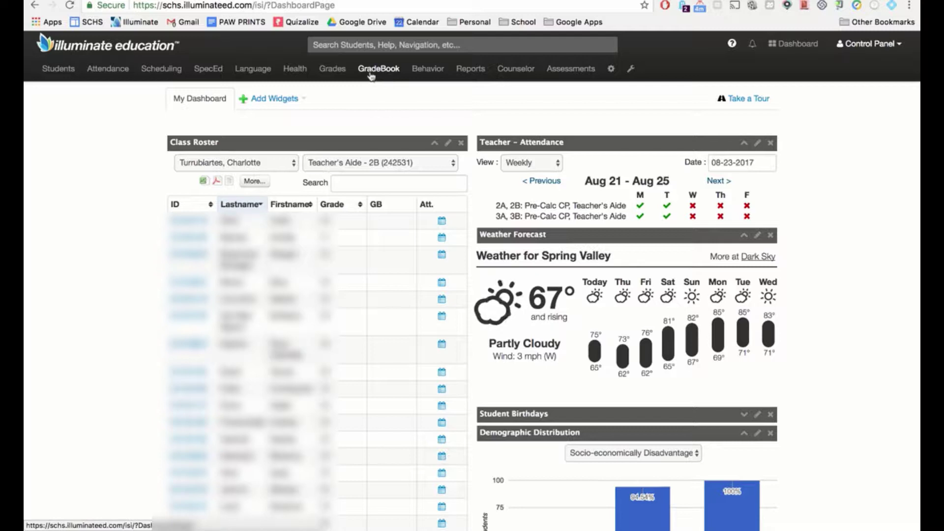
- Start creating a new points-based gradebook from My GradeBooks
{"action": "left_click", "coordinate": [386, 73]}
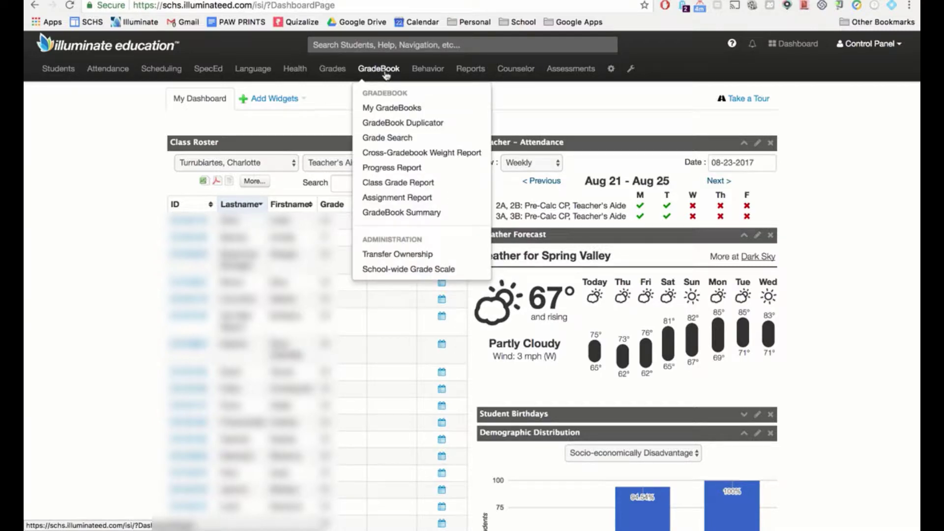
{"action": "left_click", "coordinate": [388, 109]}
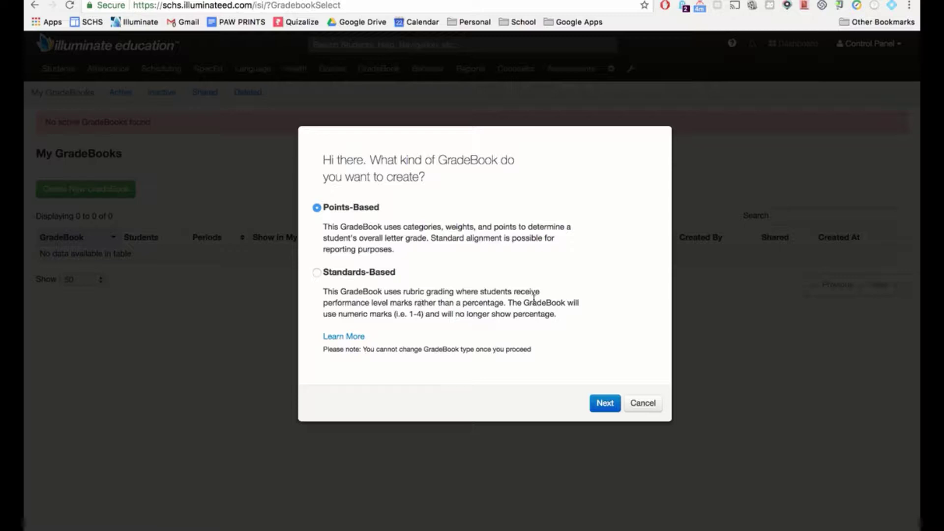
{"action": "left_click", "coordinate": [605, 404]}
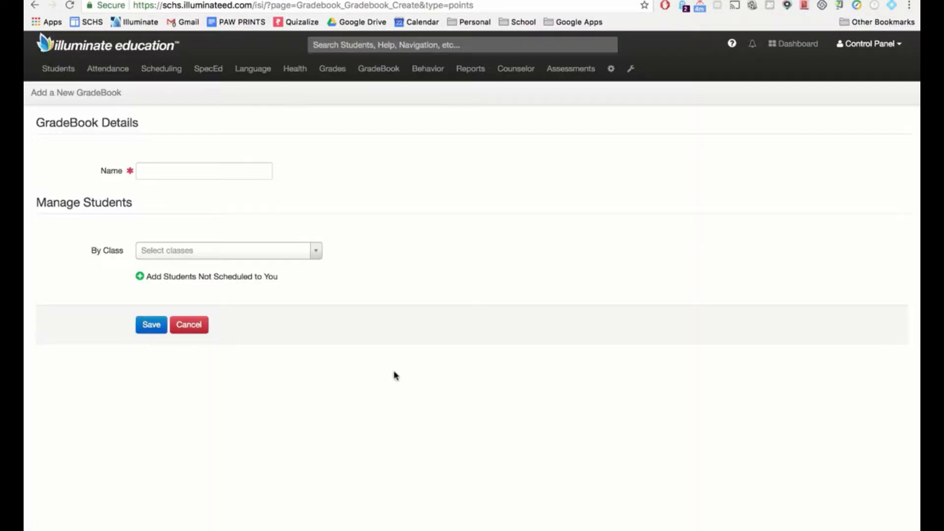
- Name the new gradebook "Block 2 PreCalc Q1"
{"action": "left_click", "coordinate": [189, 176]}
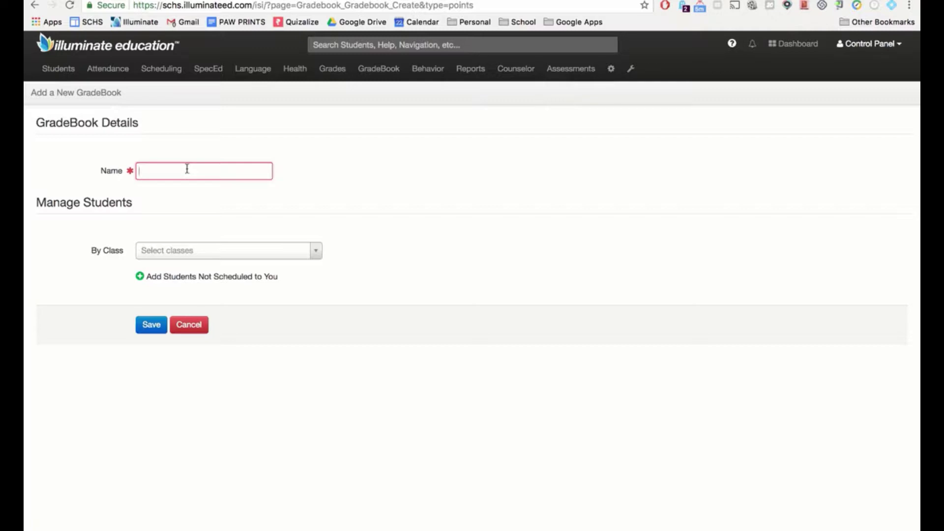
{"action": "left_click", "coordinate": [187, 169]}
{"action": "type", "text": "Bl"}
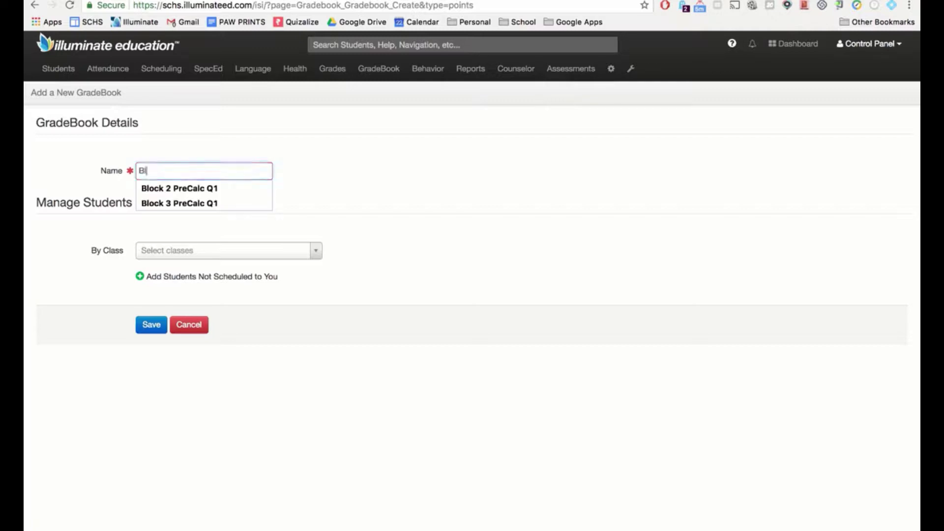
{"action": "type", "text": "ock 2 PreCalc Q1"}
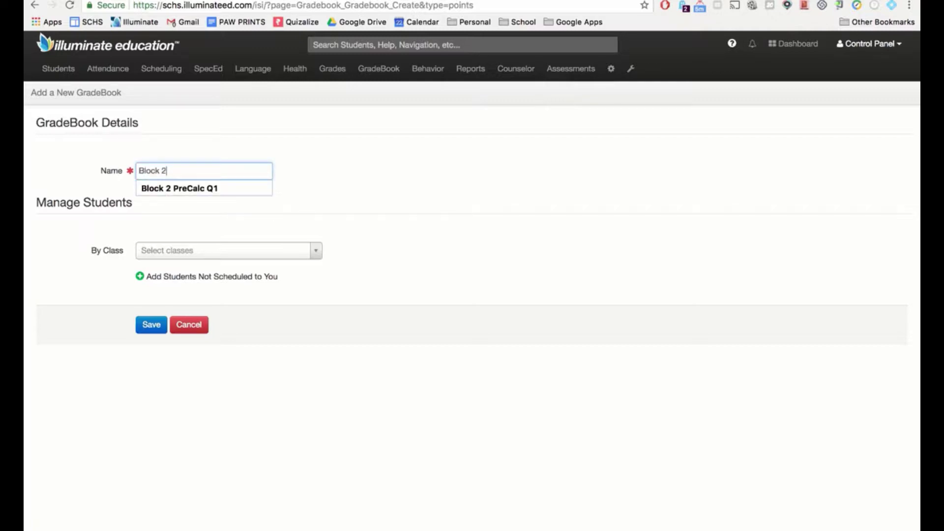
{"action": "left_click", "coordinate": [242, 188]}
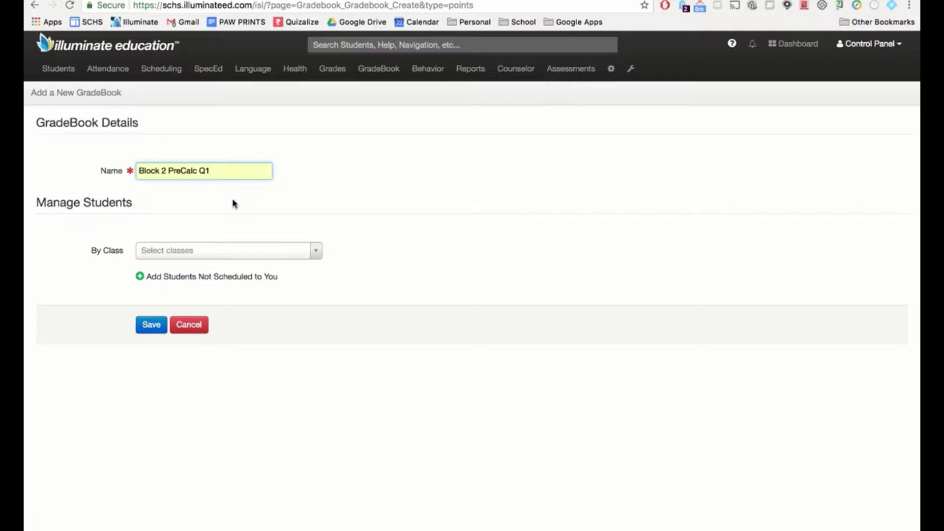
- Add the class "Q1, Q2 - 242531 Pre-Calc CP (2A, 2B)" to the gradebook and save it
{"action": "left_click", "coordinate": [227, 250]}
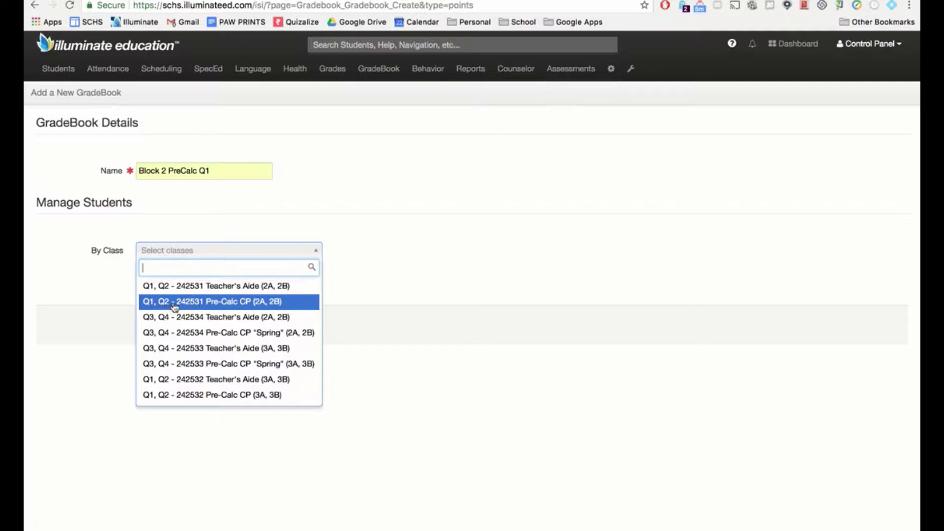
{"action": "left_click", "coordinate": [284, 303]}
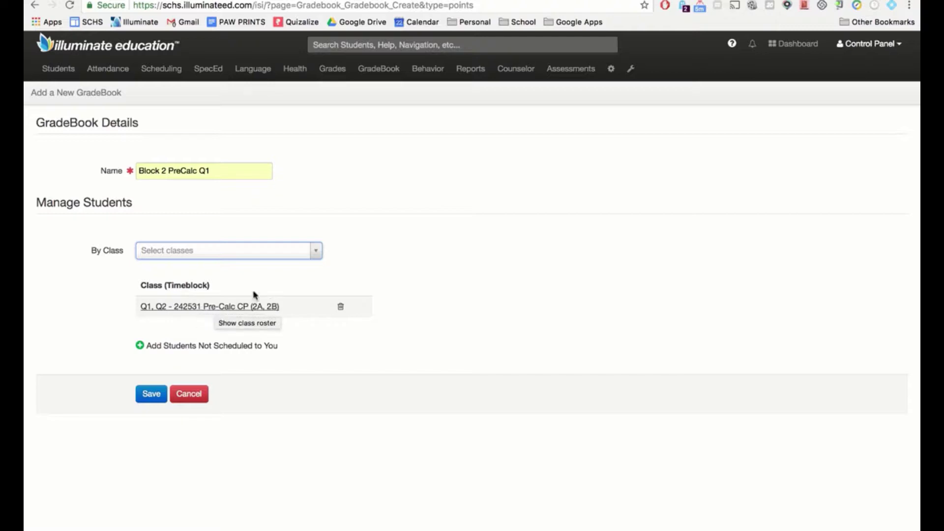
{"action": "left_click", "coordinate": [261, 255]}
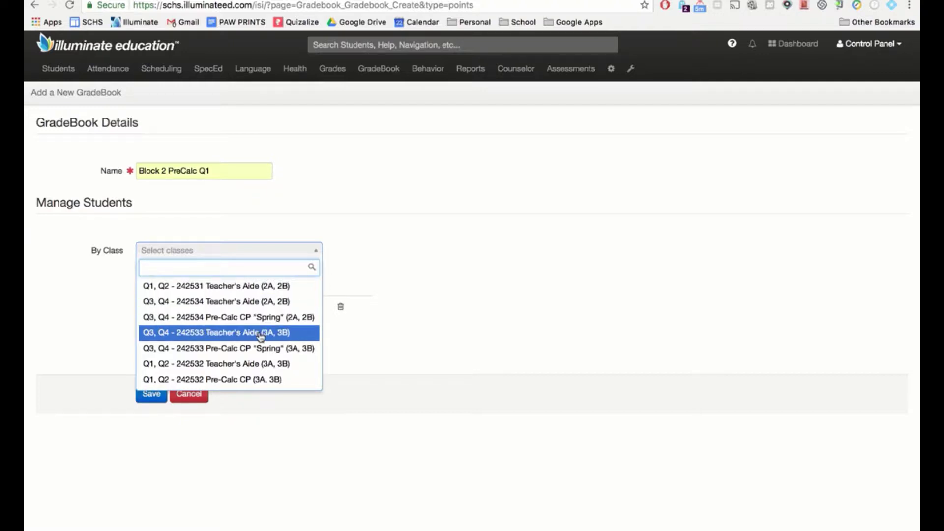
{"action": "left_click", "coordinate": [370, 280]}
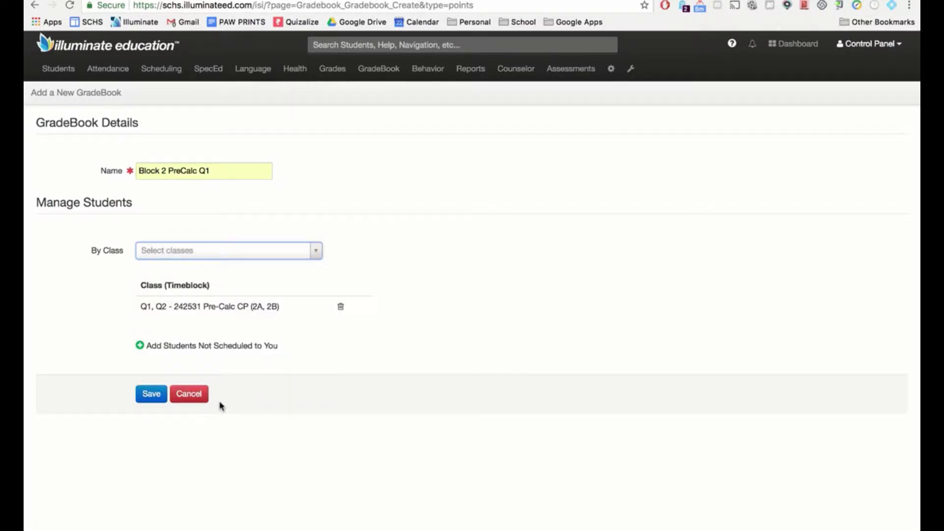
{"action": "left_click", "coordinate": [152, 396]}
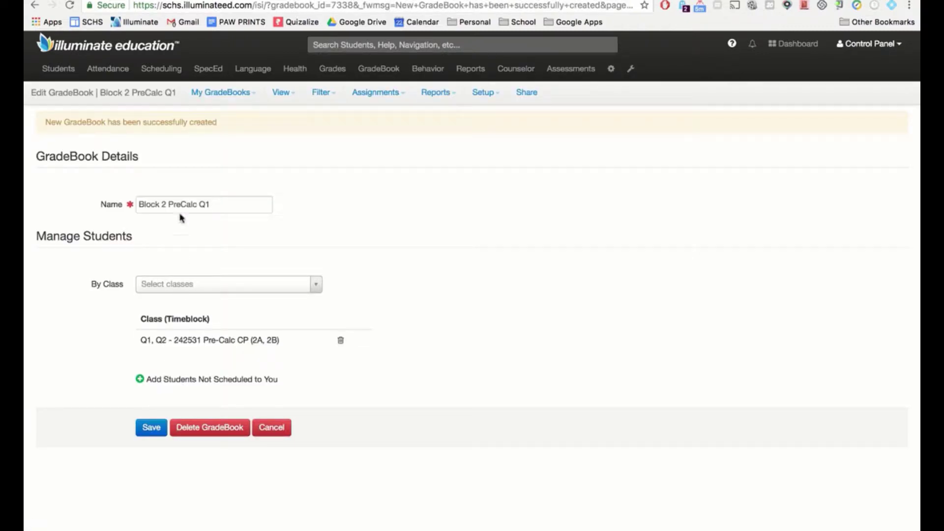
- Return to the gradebook list and open the Block 2 PreCalc Q1 gradebook
{"action": "left_click", "coordinate": [220, 95]}
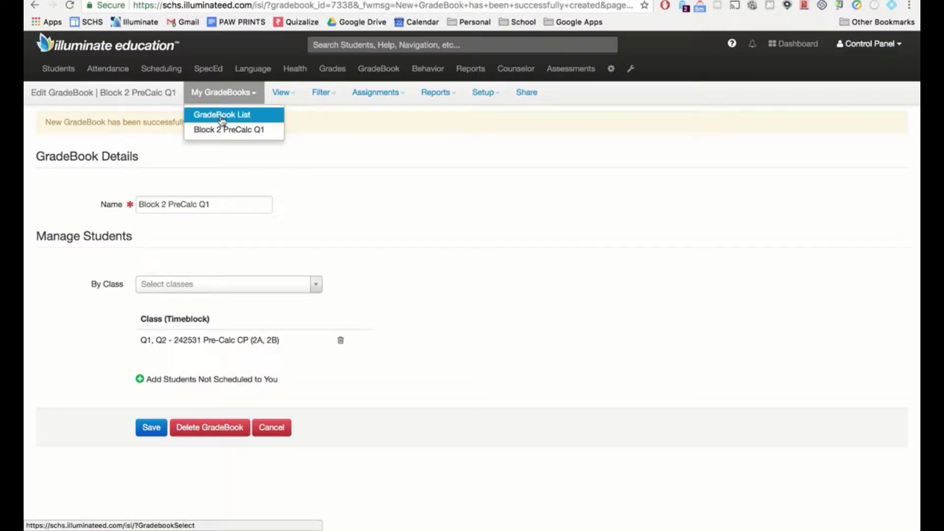
{"action": "left_click", "coordinate": [222, 119]}
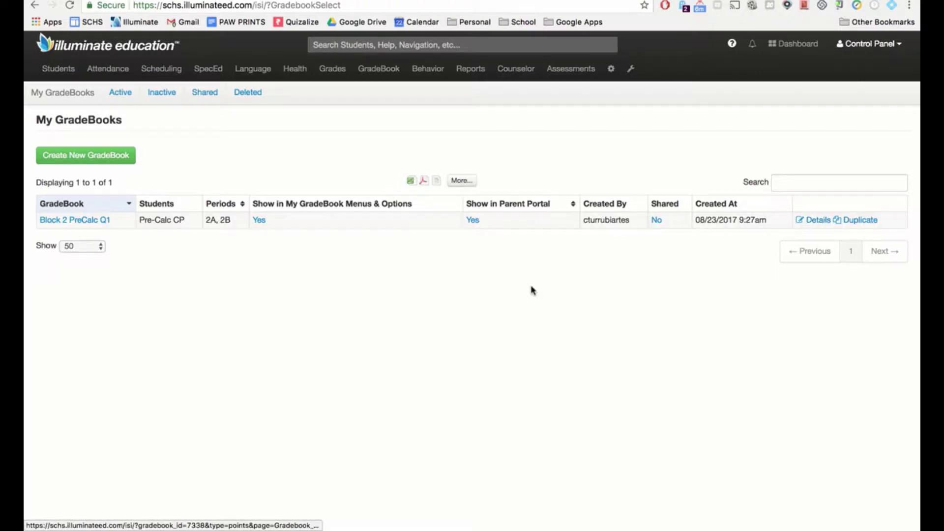
{"action": "left_click", "coordinate": [88, 221]}
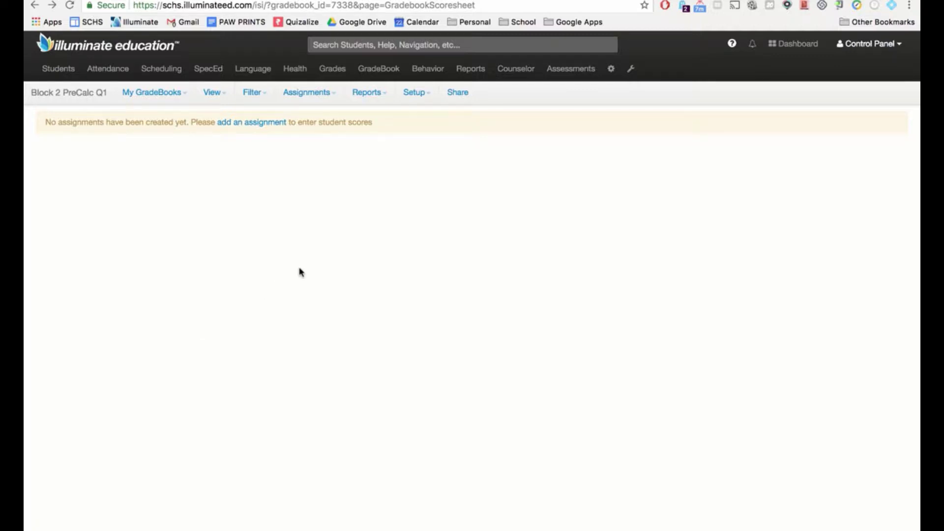
- In the gradebook's preferences, set blank scores to calculate as Zero and Missing
{"action": "left_click", "coordinate": [416, 98]}
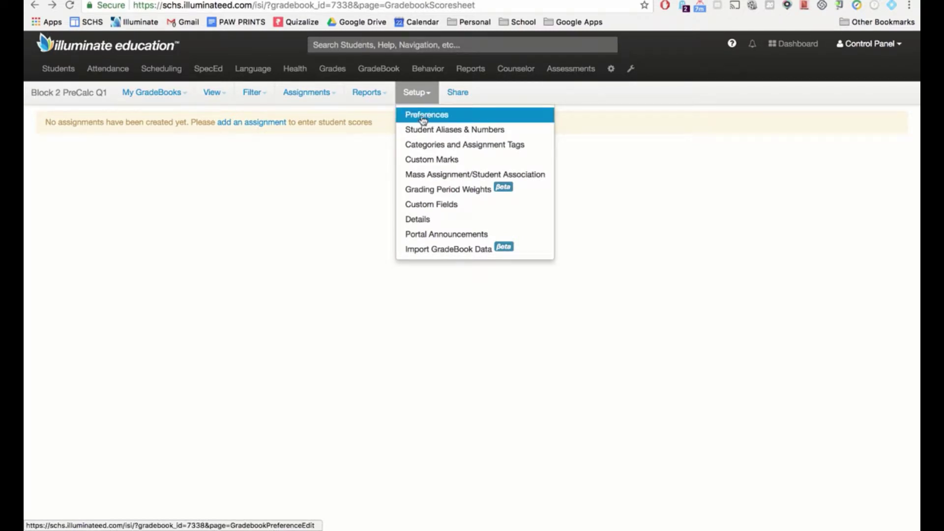
{"action": "left_click", "coordinate": [439, 116]}
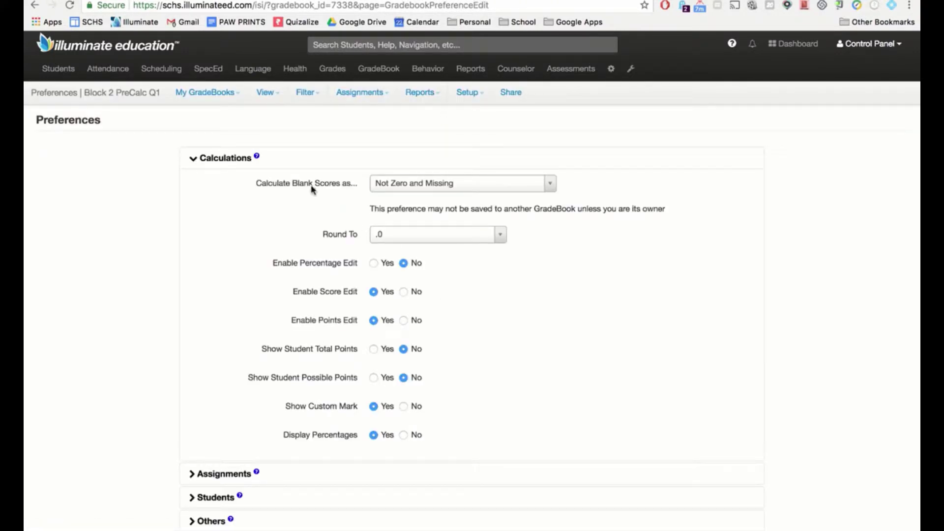
{"action": "left_click", "coordinate": [389, 190]}
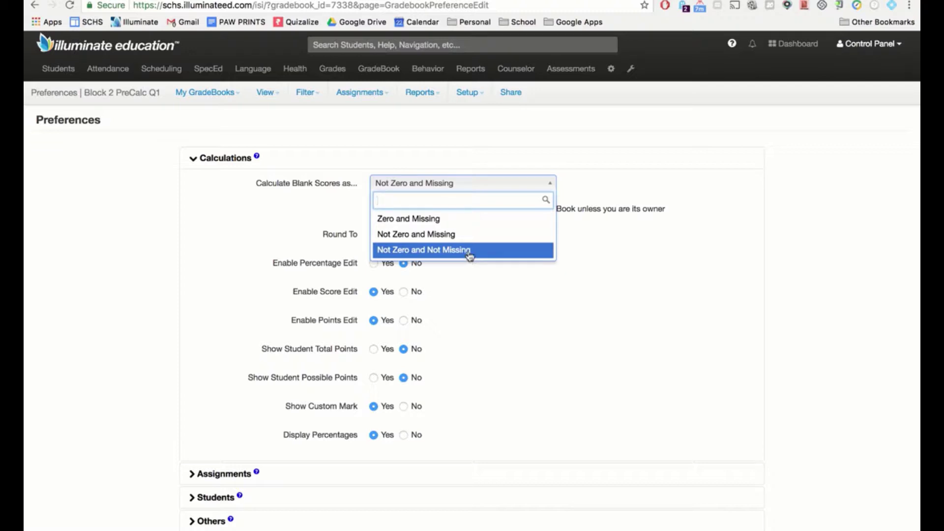
{"action": "left_click", "coordinate": [475, 222]}
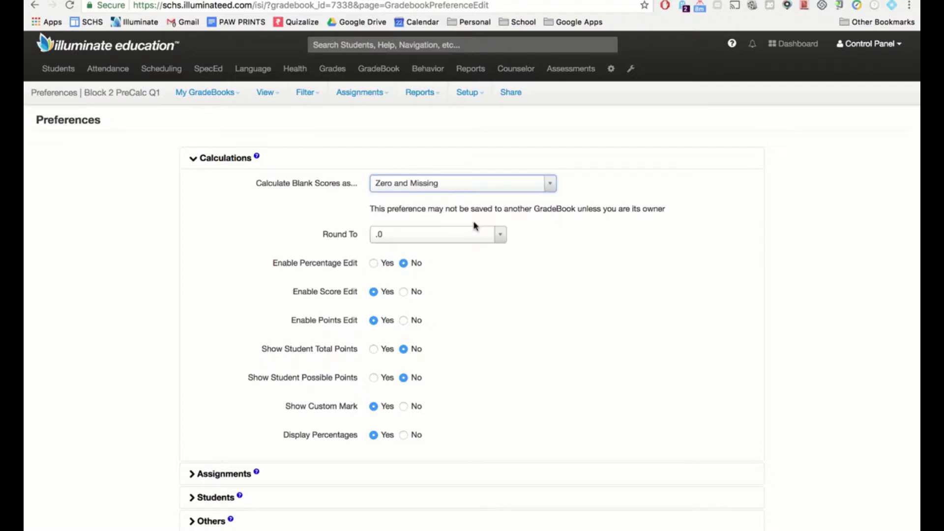
- Examine the Round To choices and the remaining calculation preferences
{"action": "scroll", "coordinate": [476, 226], "scroll_direction": "down", "scroll_amount": 3}
{"action": "left_click", "coordinate": [470, 165]}
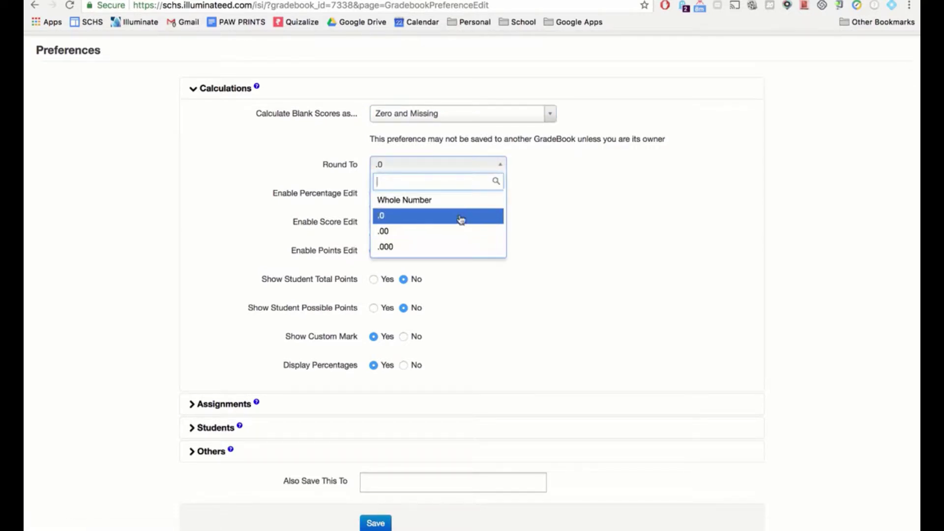
{"action": "left_click", "coordinate": [558, 190]}
{"action": "scroll", "coordinate": [497, 204], "scroll_direction": "down", "scroll_amount": 1}
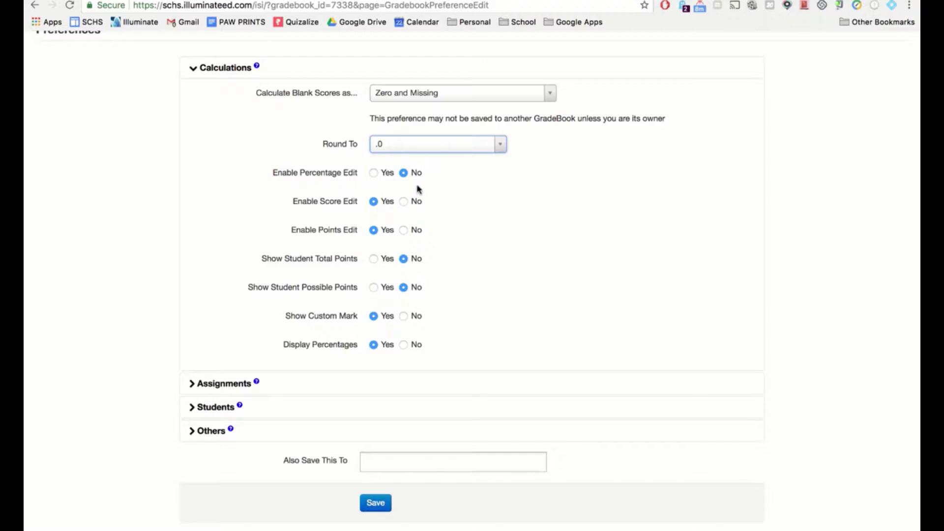
{"action": "scroll", "coordinate": [418, 189], "scroll_direction": "down", "scroll_amount": 1}
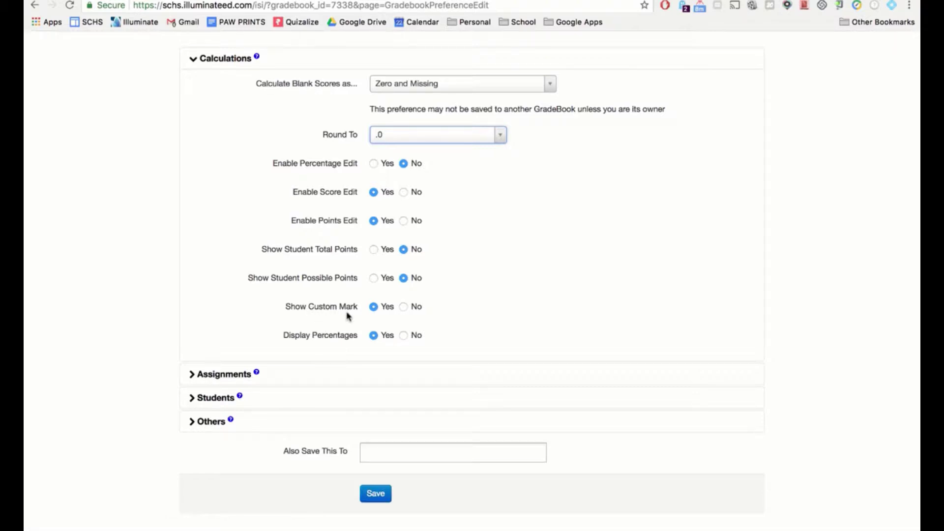
- In the Assignments preferences, enable showing the assignment due date and the date assigned
{"action": "left_click", "coordinate": [203, 377]}
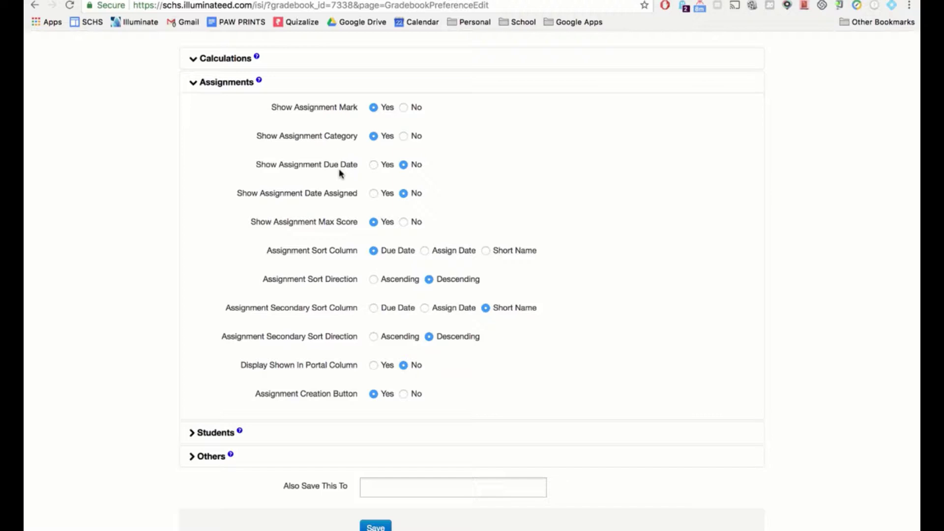
{"action": "left_click", "coordinate": [374, 165]}
{"action": "left_click", "coordinate": [373, 194]}
{"action": "scroll", "coordinate": [301, 287], "scroll_direction": "down", "scroll_amount": 2}
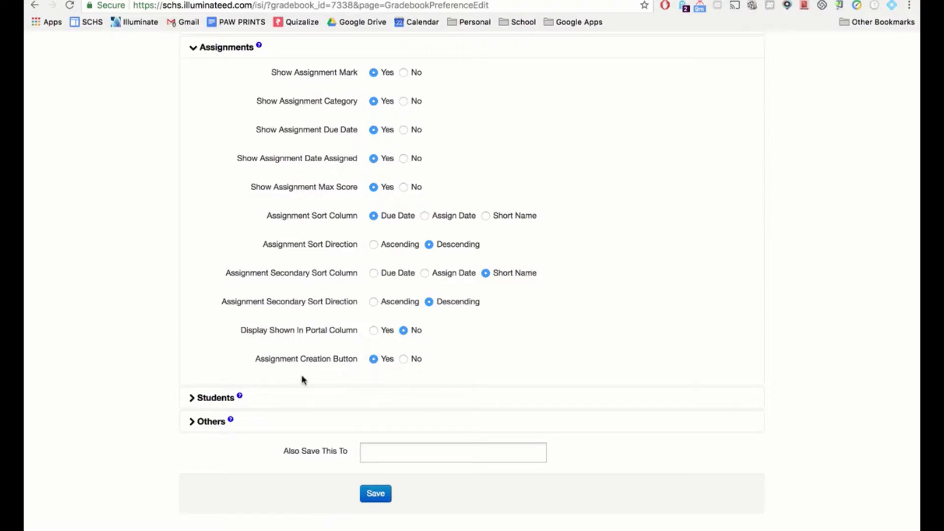
- In the Students preferences, show the student ID and set the default sort columns to Last Name, First Name, Middle Name
{"action": "left_click", "coordinate": [217, 399]}
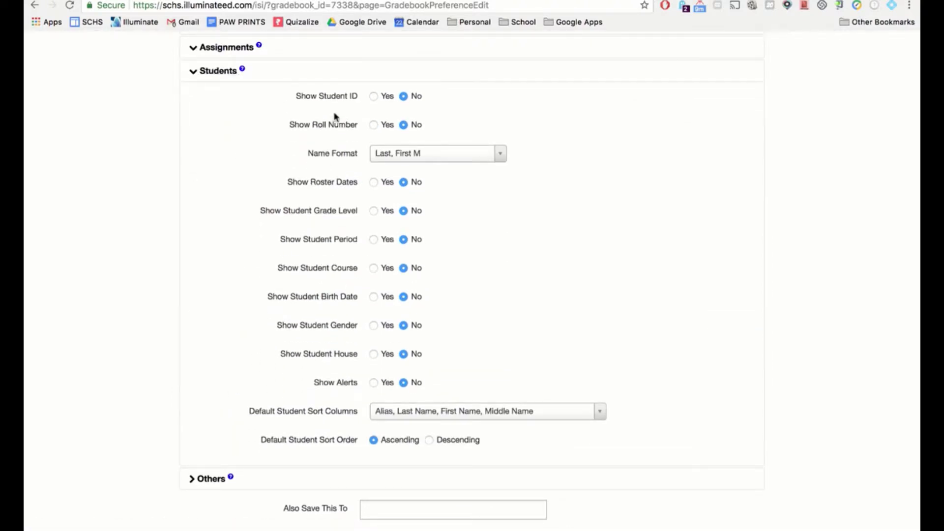
{"action": "left_click", "coordinate": [374, 98]}
{"action": "left_click", "coordinate": [434, 156]}
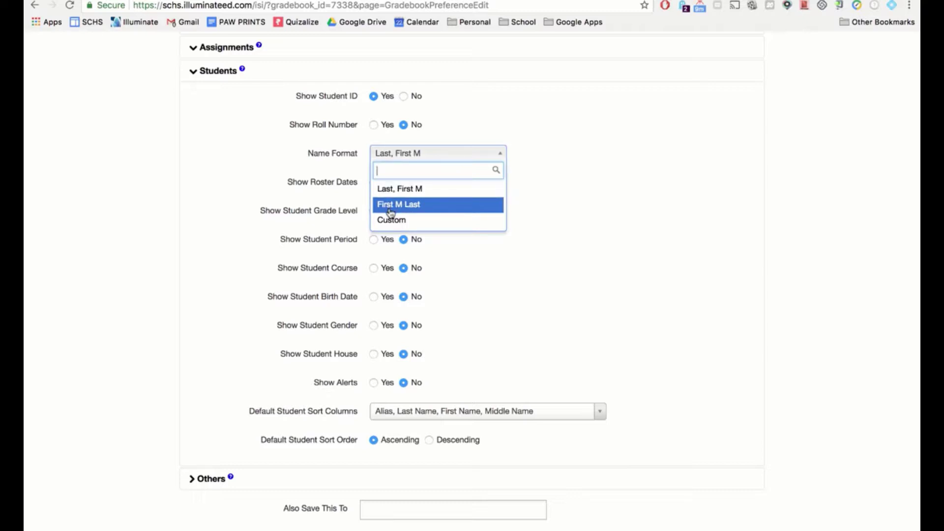
{"action": "left_click", "coordinate": [509, 272]}
{"action": "scroll", "coordinate": [465, 176], "scroll_direction": "down", "scroll_amount": 2}
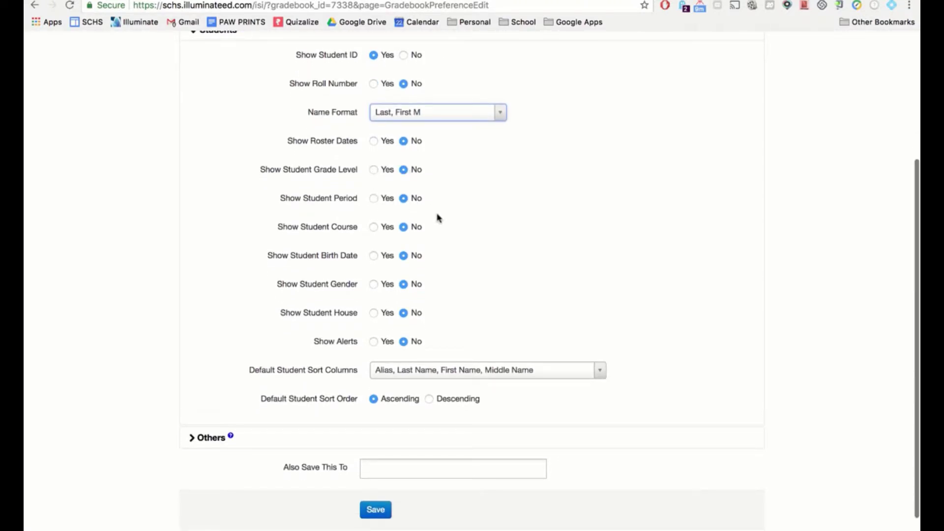
{"action": "scroll", "coordinate": [439, 216], "scroll_direction": "down", "scroll_amount": 1}
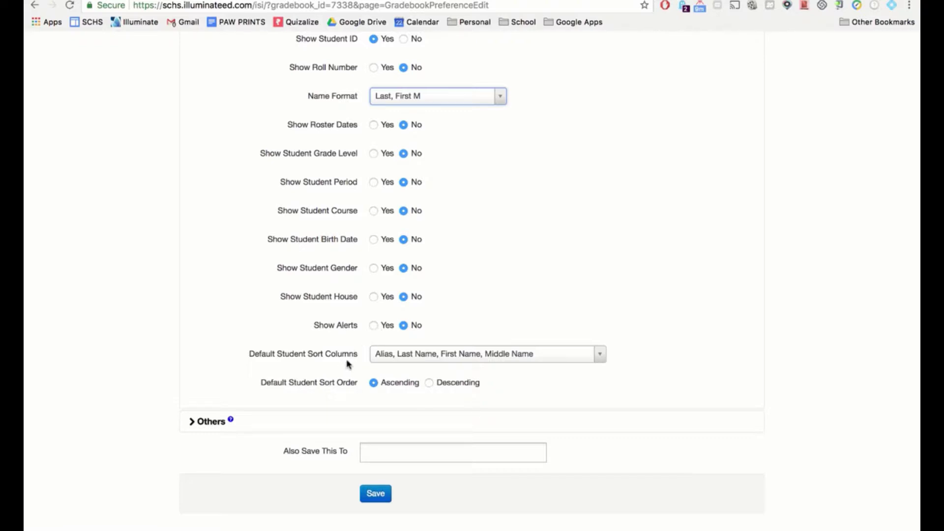
{"action": "left_click", "coordinate": [397, 355]}
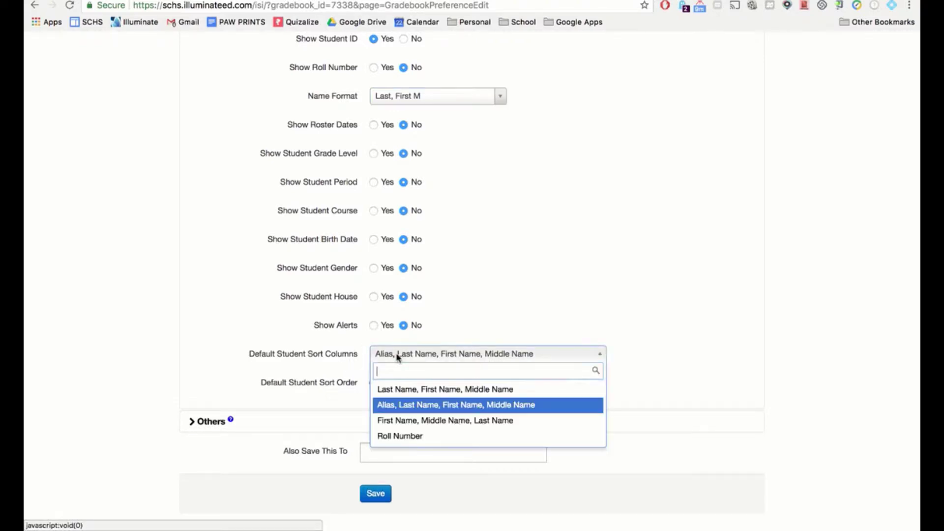
{"action": "left_click", "coordinate": [384, 391]}
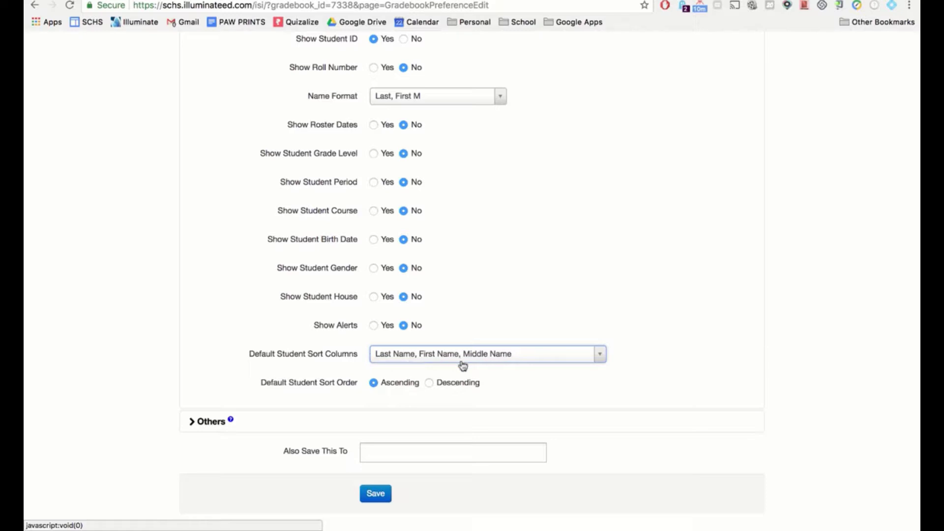
- Examine the default entry mode and columns-per-page choices for the spreadsheet view in the Others preferences
{"action": "left_click", "coordinate": [210, 423]}
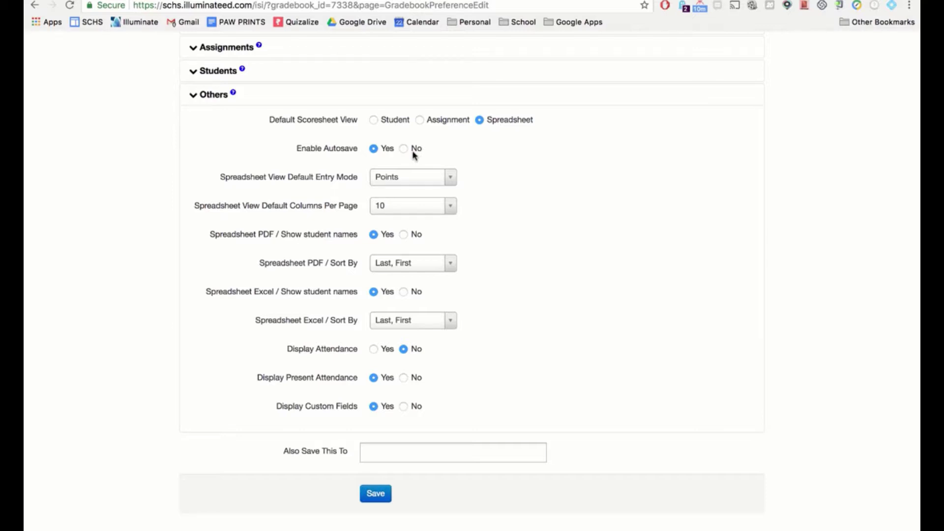
{"action": "left_click", "coordinate": [422, 178]}
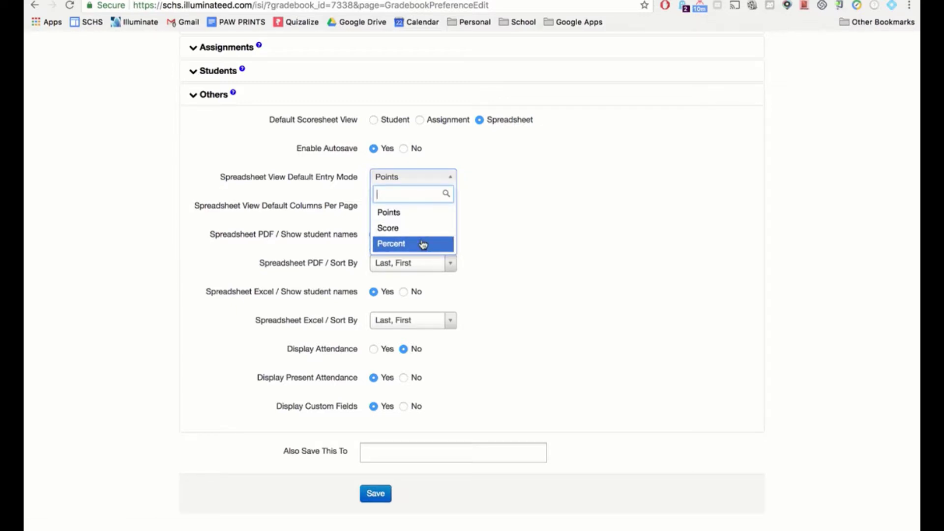
{"action": "left_click", "coordinate": [483, 225]}
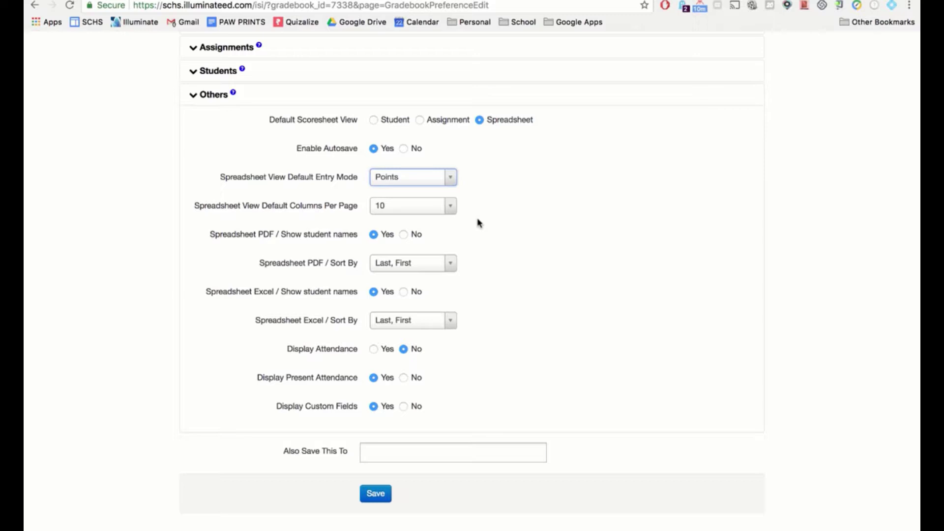
{"action": "left_click", "coordinate": [439, 208]}
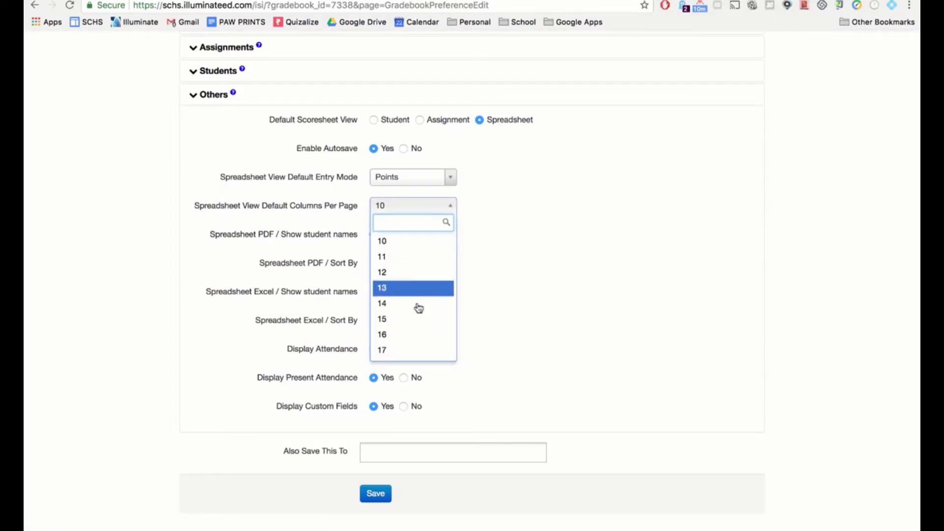
{"action": "scroll", "coordinate": [431, 291], "scroll_direction": "down", "scroll_amount": 3}
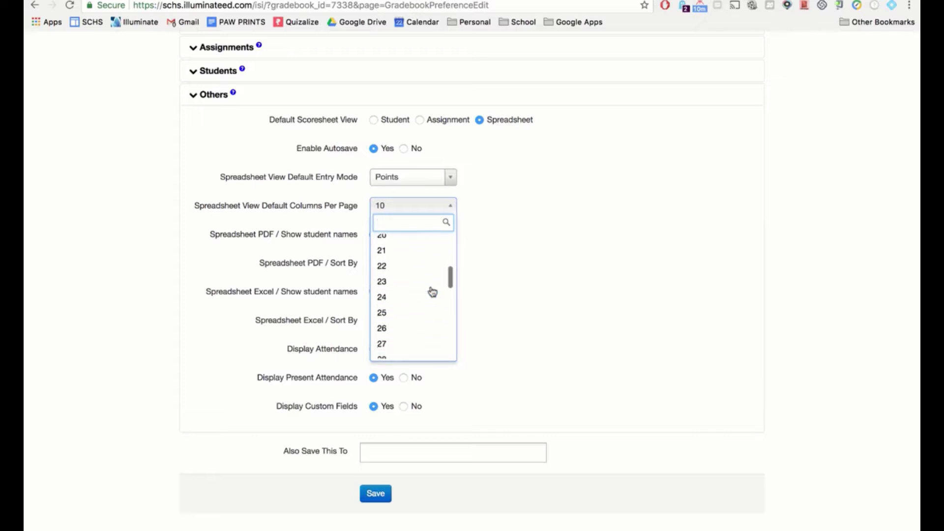
{"action": "scroll", "coordinate": [433, 292], "scroll_direction": "down", "scroll_amount": 7}
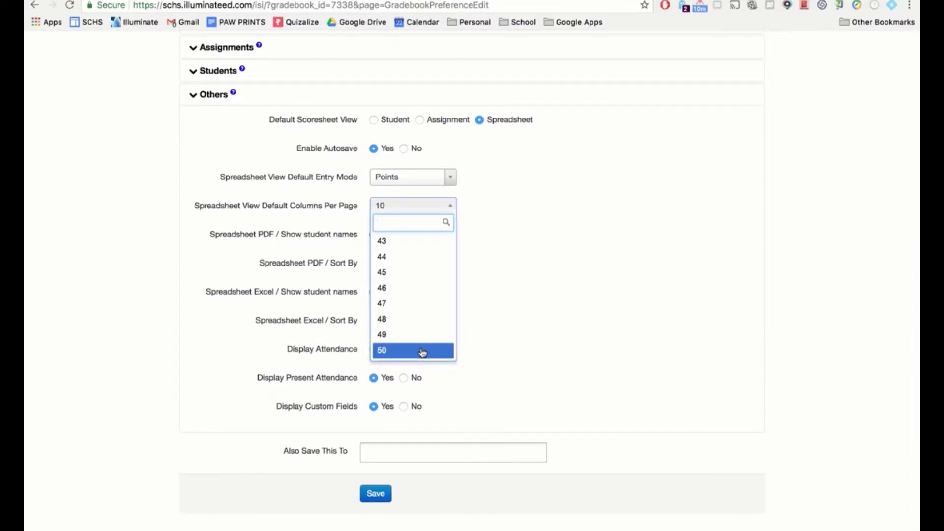
{"action": "left_click", "coordinate": [513, 256]}
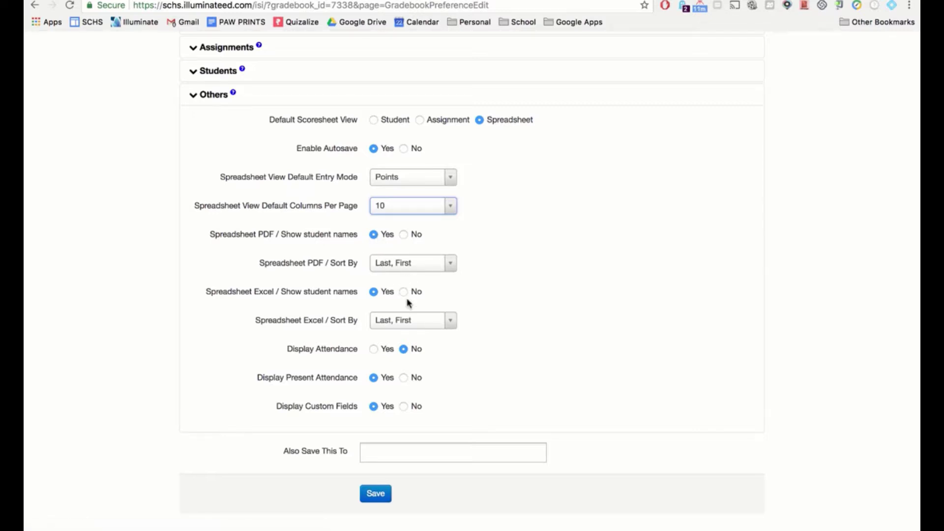
- In the Others preferences, set Display Attendance to Yes and save the gradebook preferences
{"action": "left_click", "coordinate": [374, 350]}
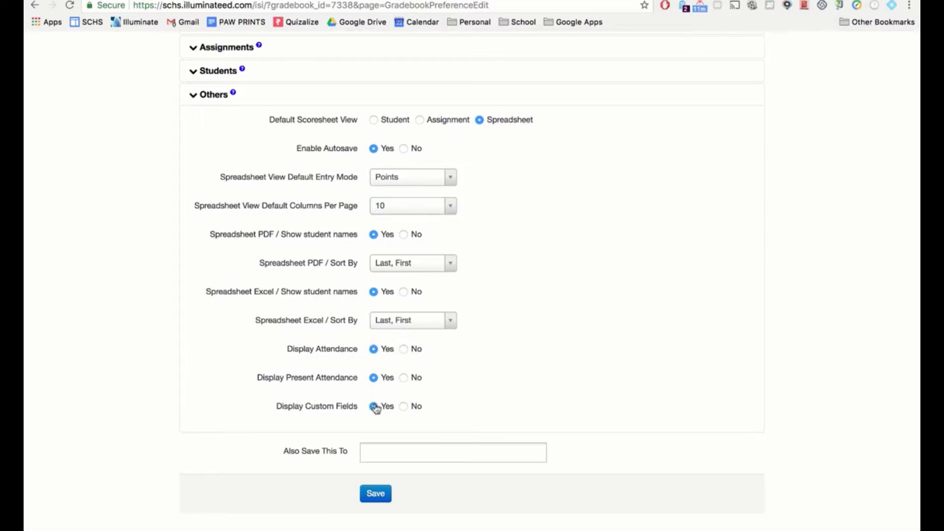
{"action": "left_click", "coordinate": [391, 458]}
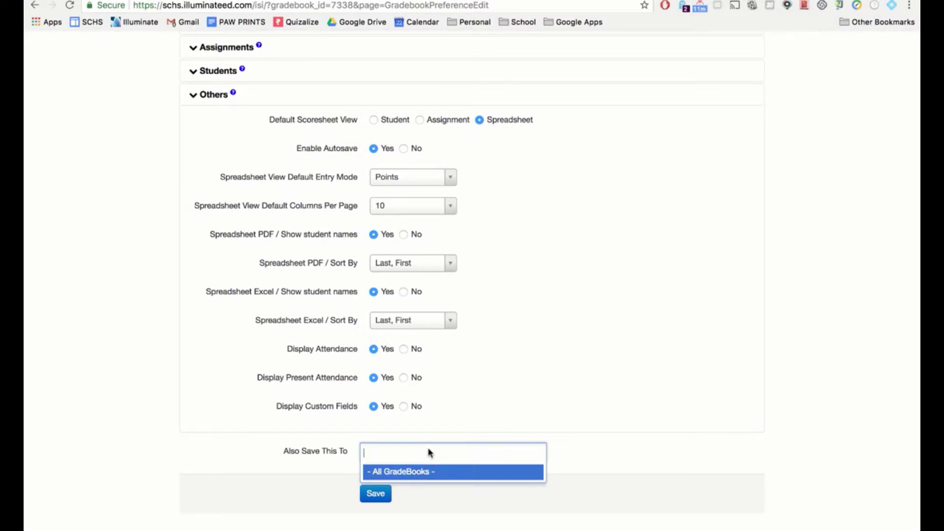
{"action": "left_click", "coordinate": [445, 431]}
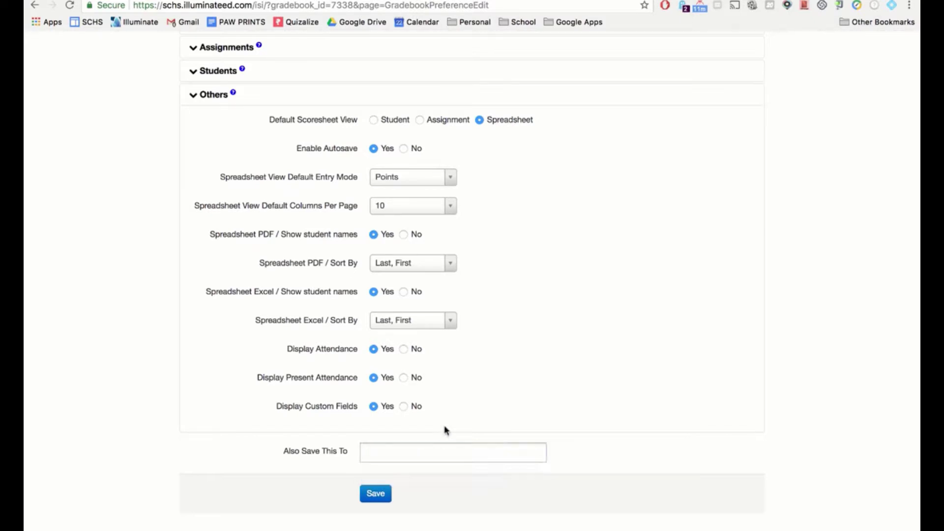
{"action": "left_click", "coordinate": [384, 494]}
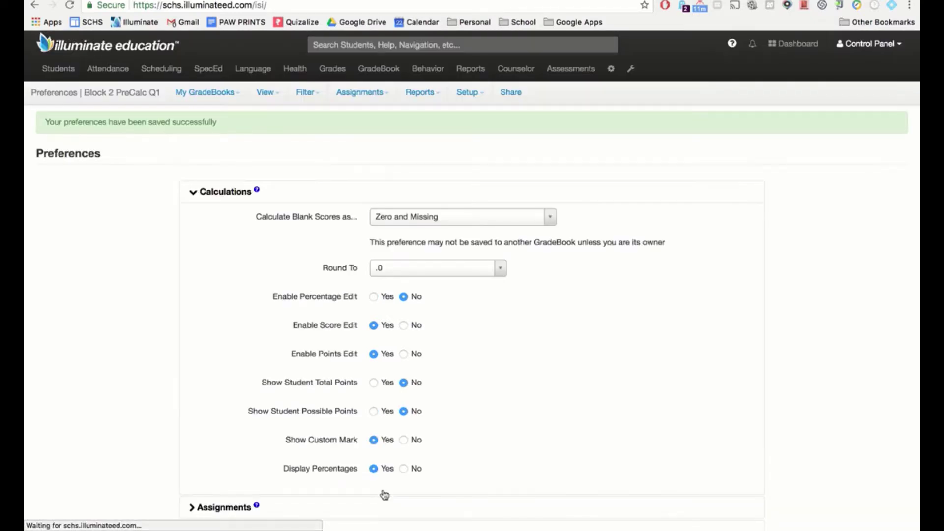
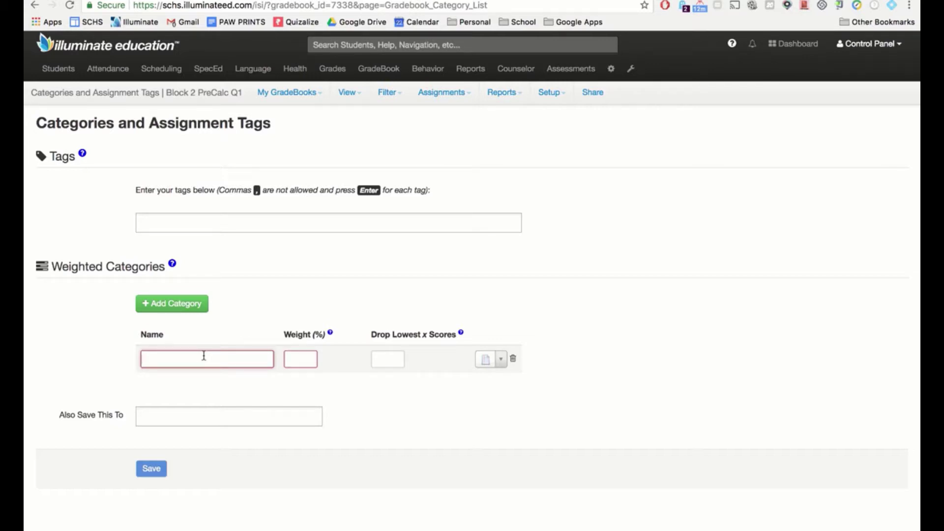
- Fill in the first weighted category as Homework with a weight of 25% and the lined page icon
{"action": "type", "text": "Homework"}
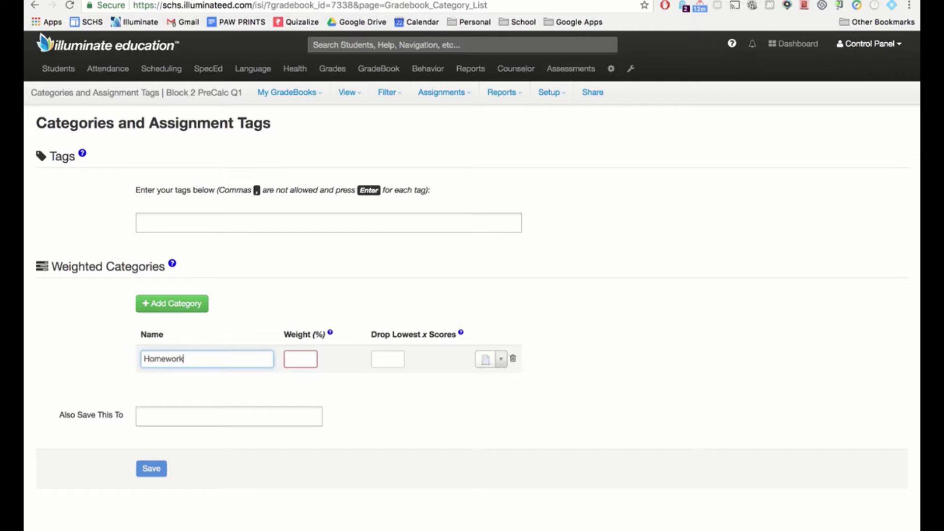
{"action": "left_click", "coordinate": [301, 359]}
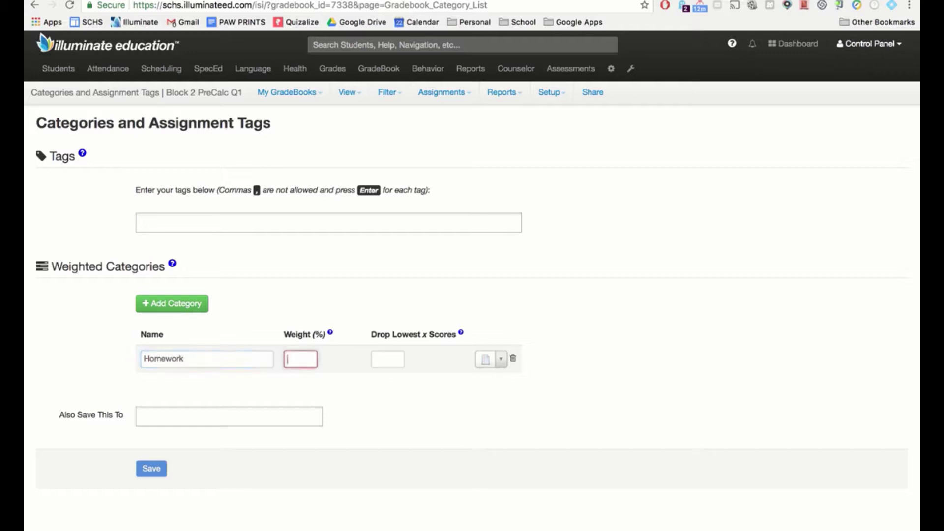
{"action": "type", "text": "25"}
{"action": "key", "text": "Tab"}
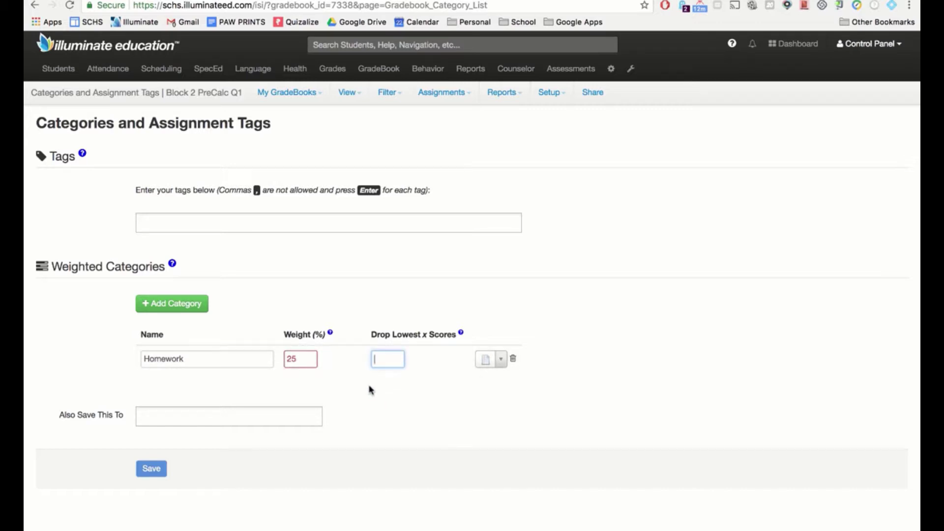
{"action": "type", "text": "2"}
{"action": "key", "text": "BackSpace"}
{"action": "left_click", "coordinate": [496, 362]}
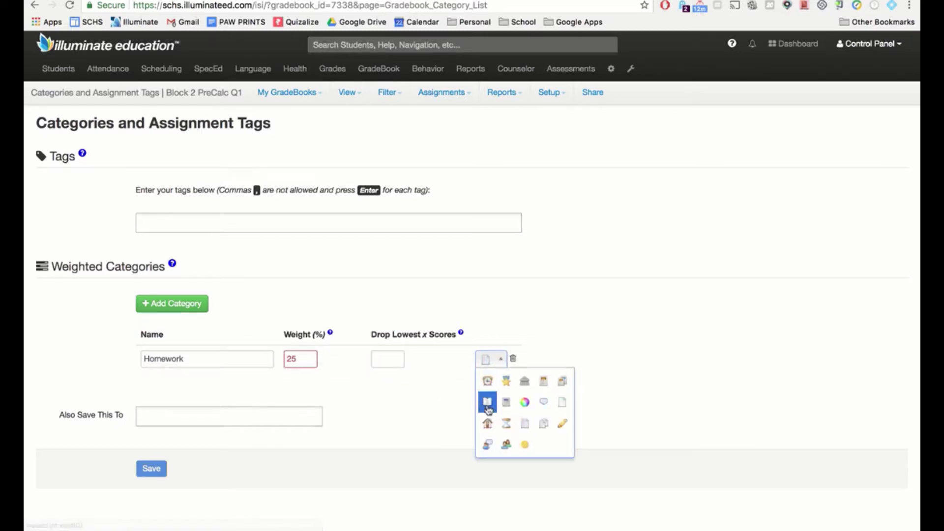
{"action": "left_click", "coordinate": [525, 424]}
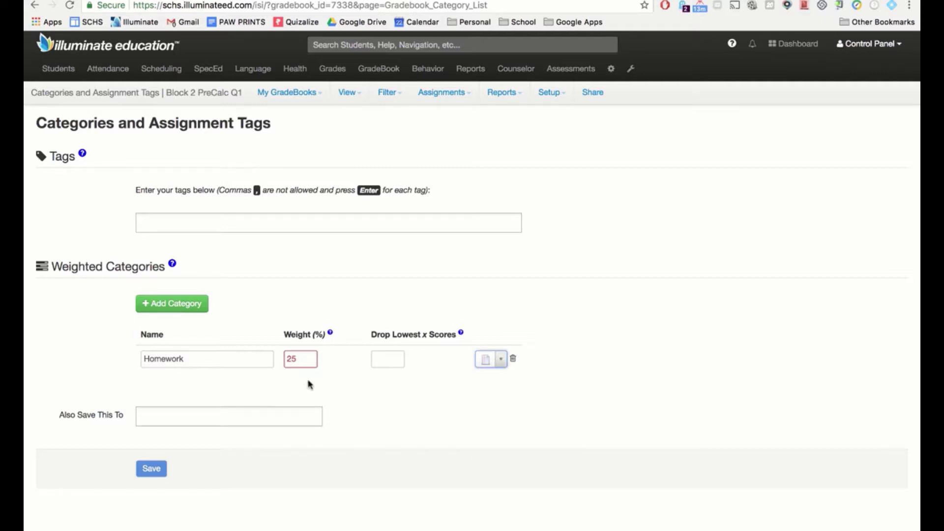
- Add a second weighted category named Tests with a weight of 75% and the pencil icon
{"action": "left_click", "coordinate": [184, 313]}
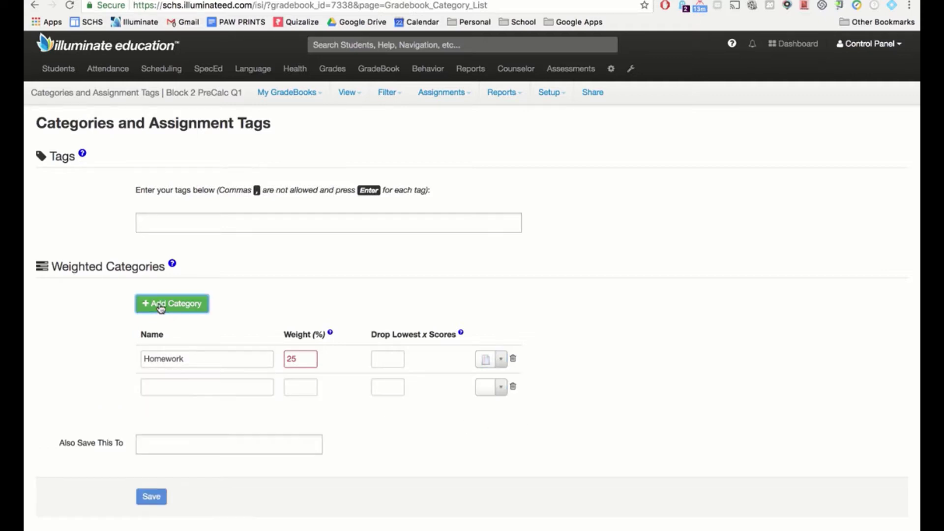
{"action": "left_click", "coordinate": [158, 385]}
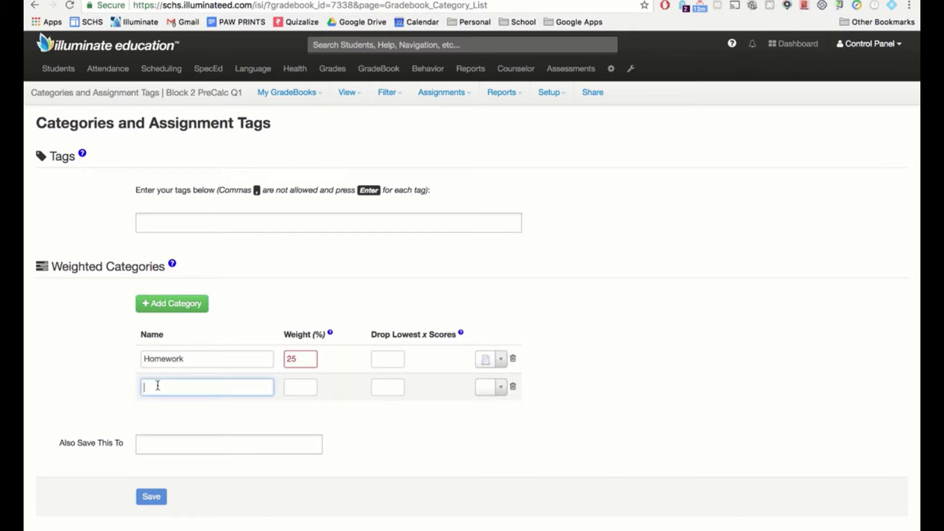
{"action": "type", "text": "Tests"}
{"action": "key", "text": "Tab"}
{"action": "type", "text": "75"}
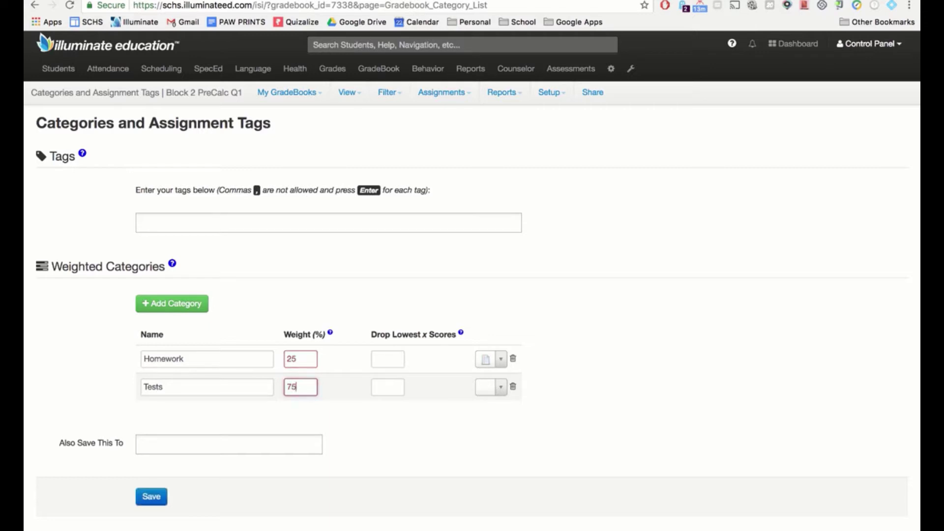
{"action": "key", "text": "Tab"}
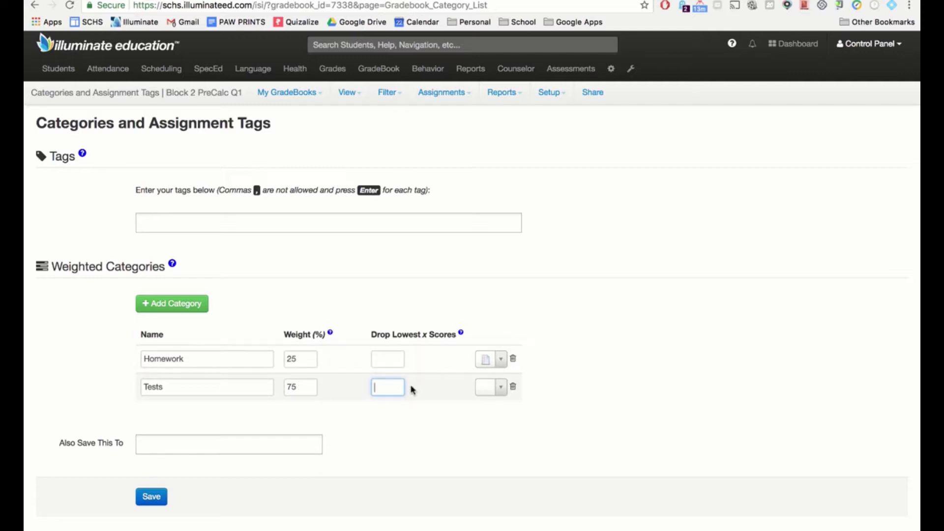
{"action": "left_click", "coordinate": [491, 388]}
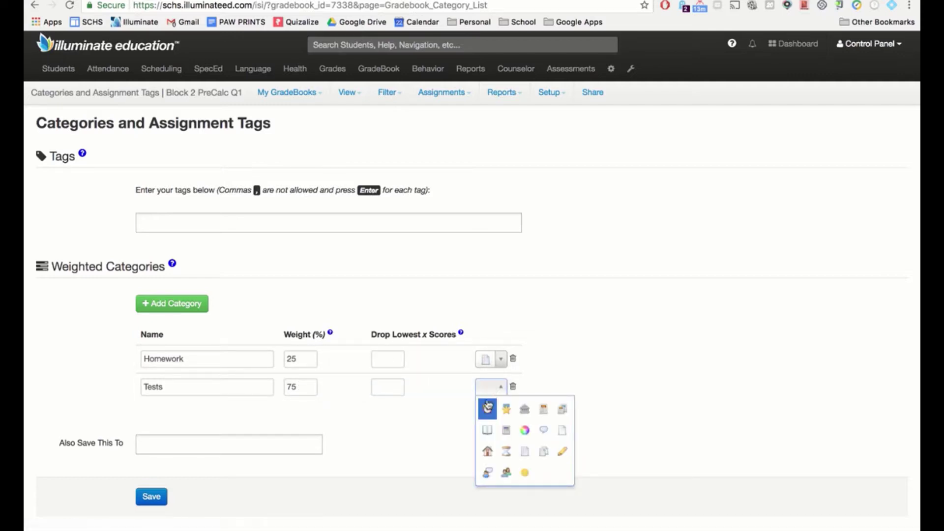
{"action": "left_click", "coordinate": [562, 452]}
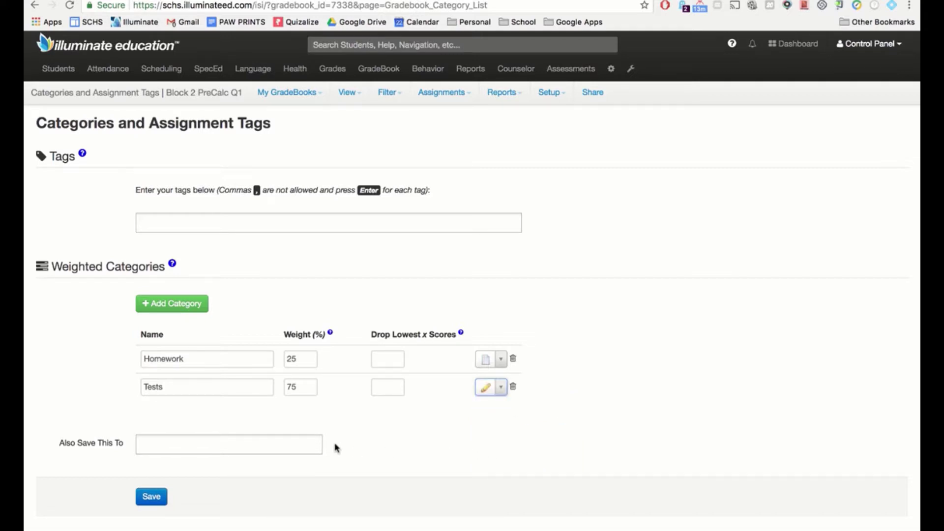
- Save the weighted categories for this gradebook only, without copying them to all gradebooks
{"action": "left_click", "coordinate": [284, 445]}
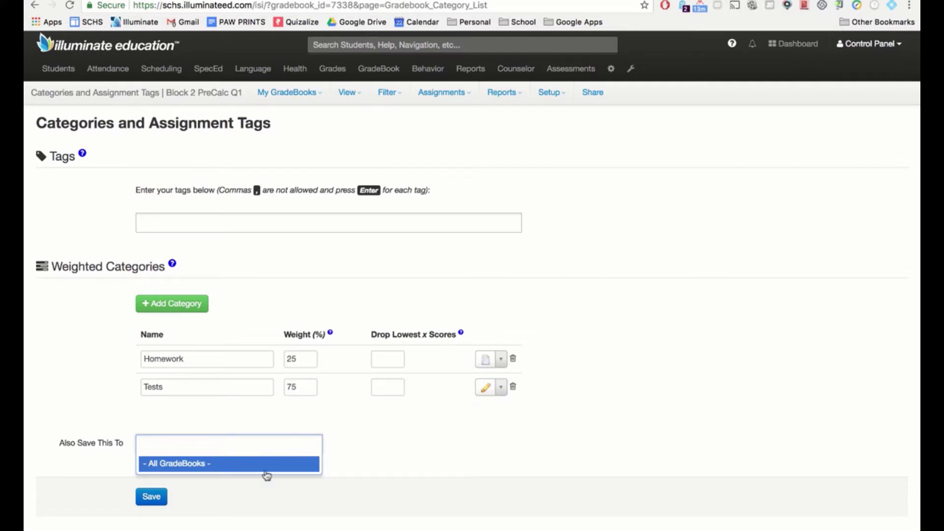
{"action": "left_click", "coordinate": [359, 453]}
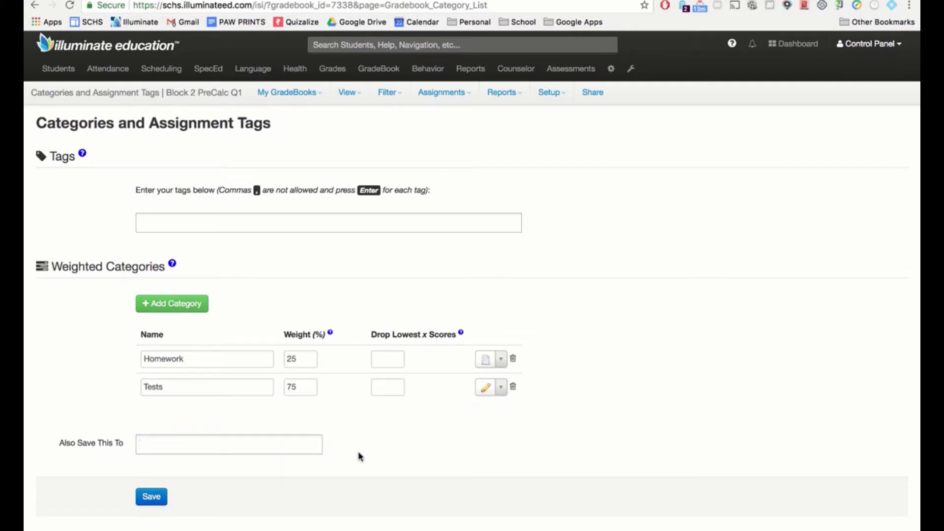
{"action": "left_click", "coordinate": [152, 498]}
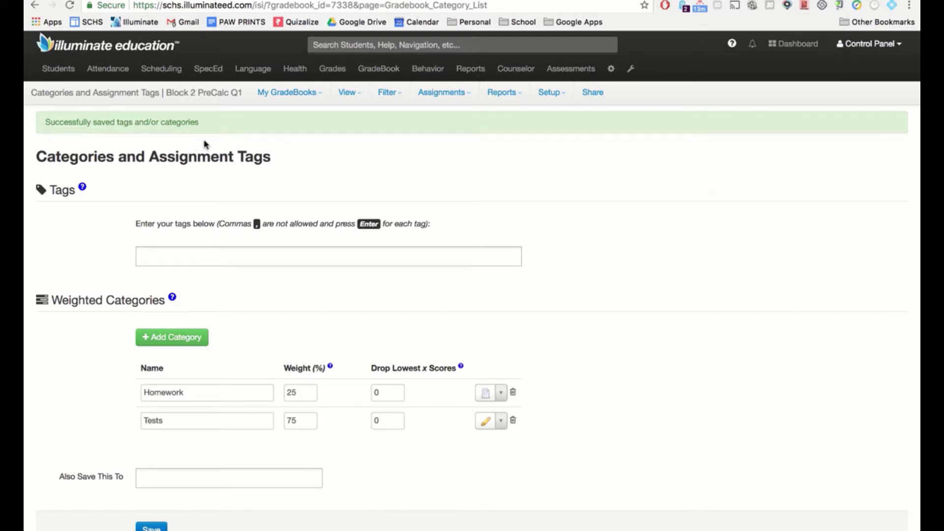
- In the gradebook's Custom Marks setup, enter a mark named a with a value of 0
{"action": "left_click", "coordinate": [555, 95]}
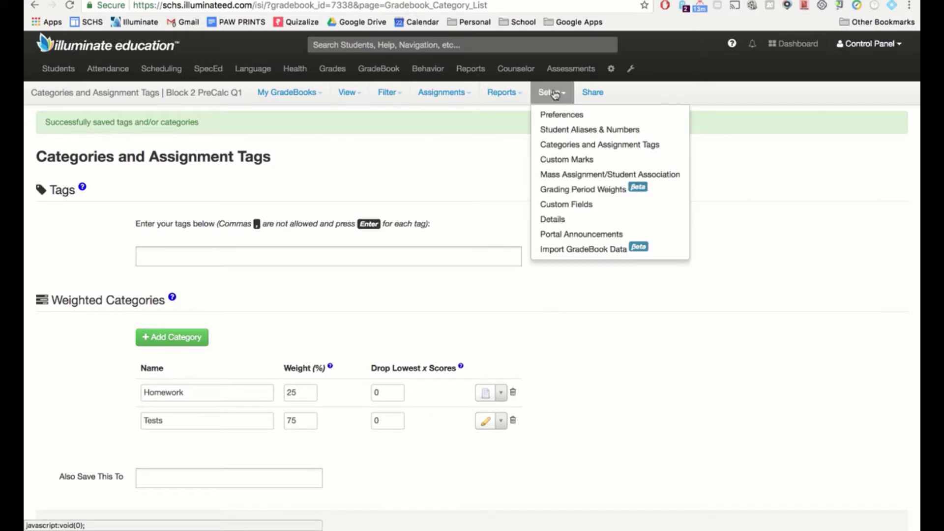
{"action": "left_click", "coordinate": [554, 160]}
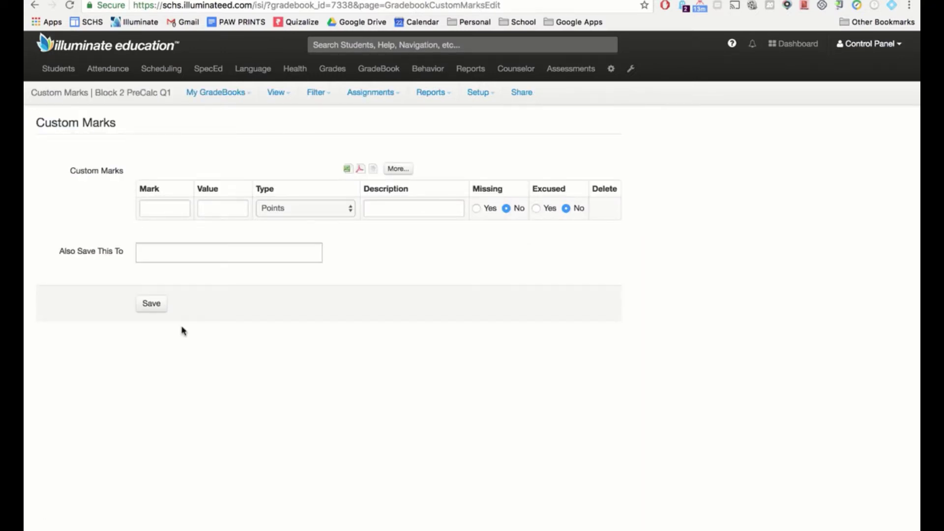
{"action": "left_click", "coordinate": [163, 209]}
{"action": "type", "text": "a"}
{"action": "key", "text": "Tab"}
{"action": "type", "text": "0"}
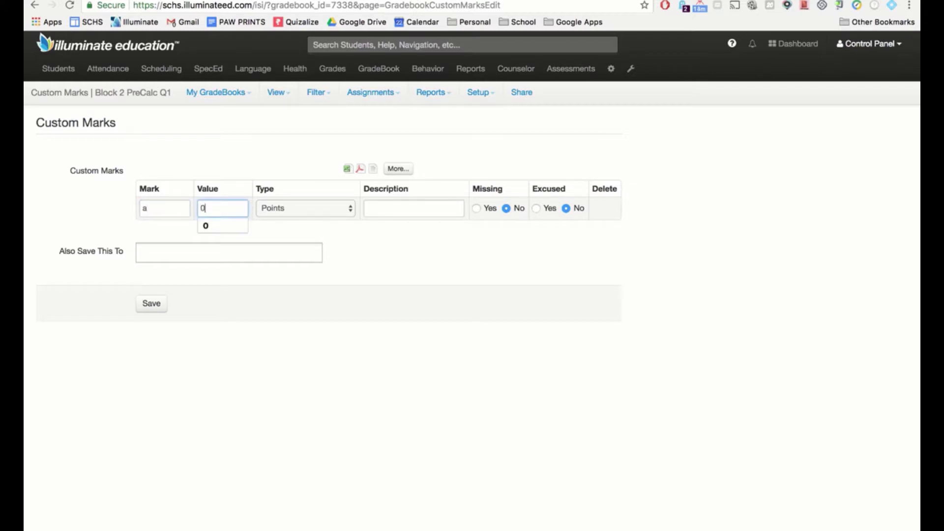
{"action": "key", "text": "Tab"}
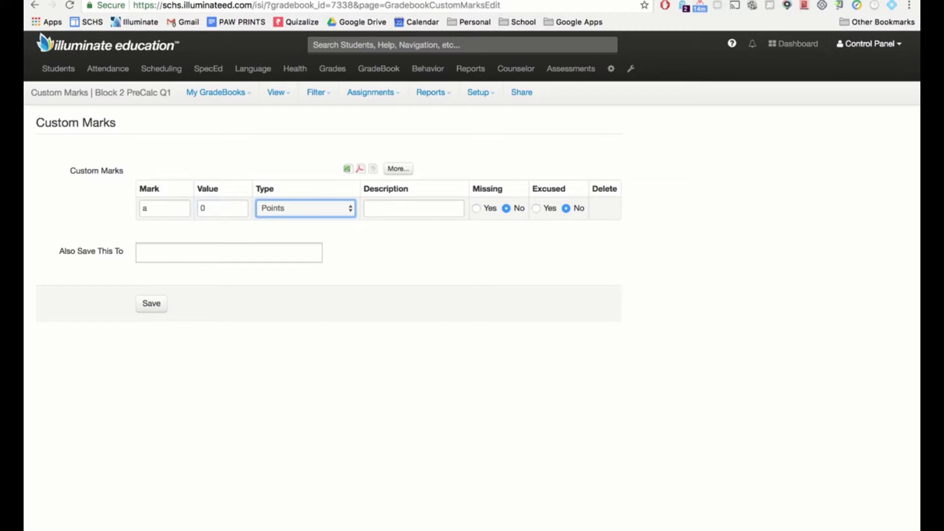
- Set the description of custom mark a to absent and its Missing option to Yes
{"action": "left_click", "coordinate": [286, 215]}
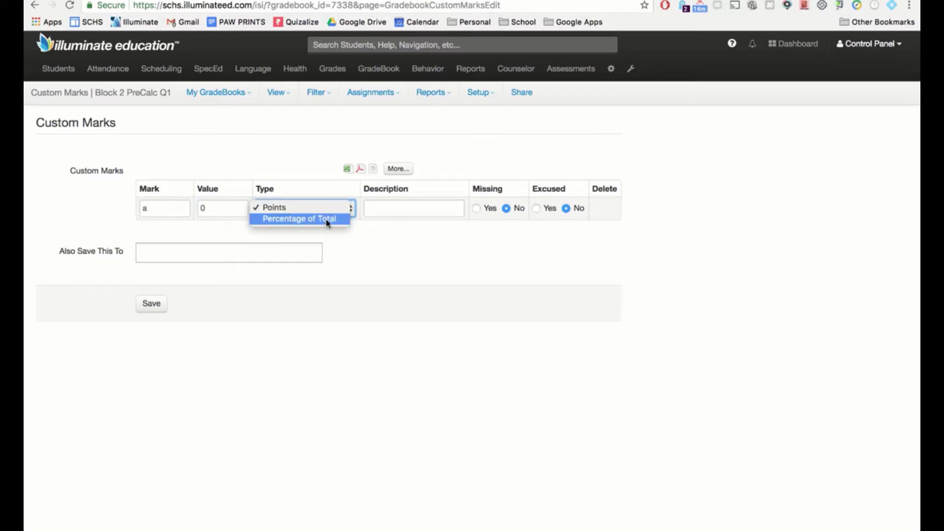
{"action": "left_click", "coordinate": [379, 212]}
{"action": "left_click", "coordinate": [379, 212]}
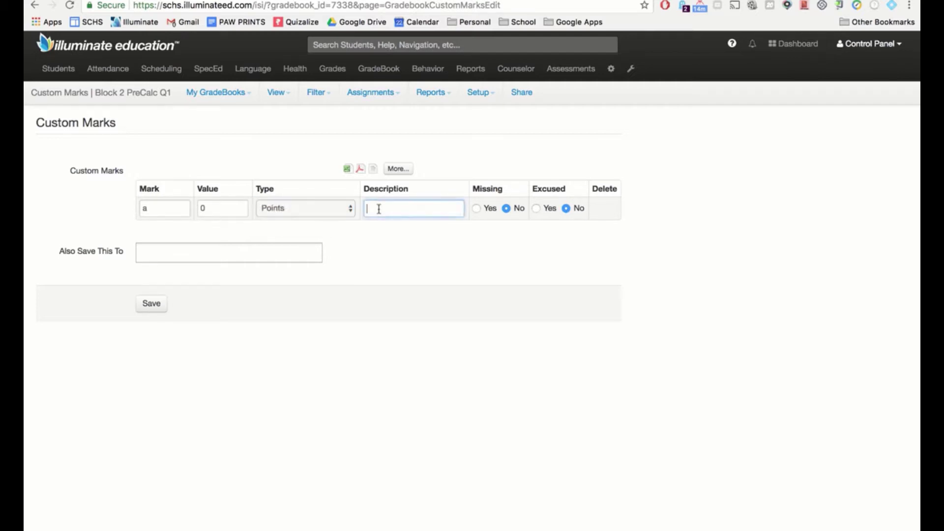
{"action": "type", "text": "ab"}
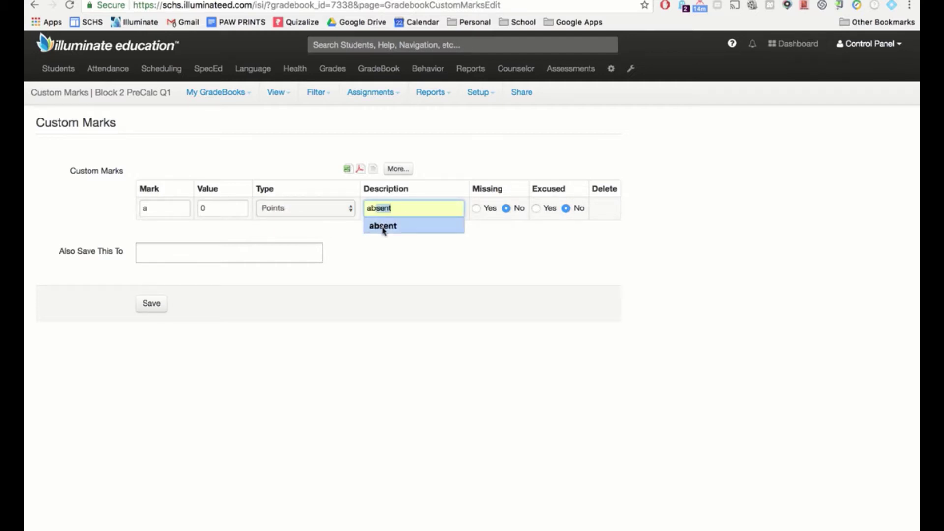
{"action": "left_click", "coordinate": [383, 226]}
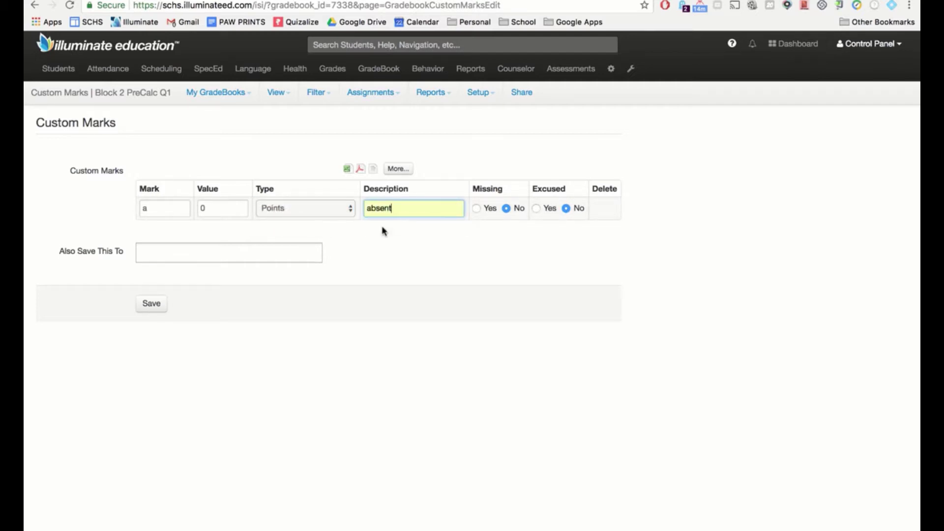
{"action": "left_click", "coordinate": [476, 209]}
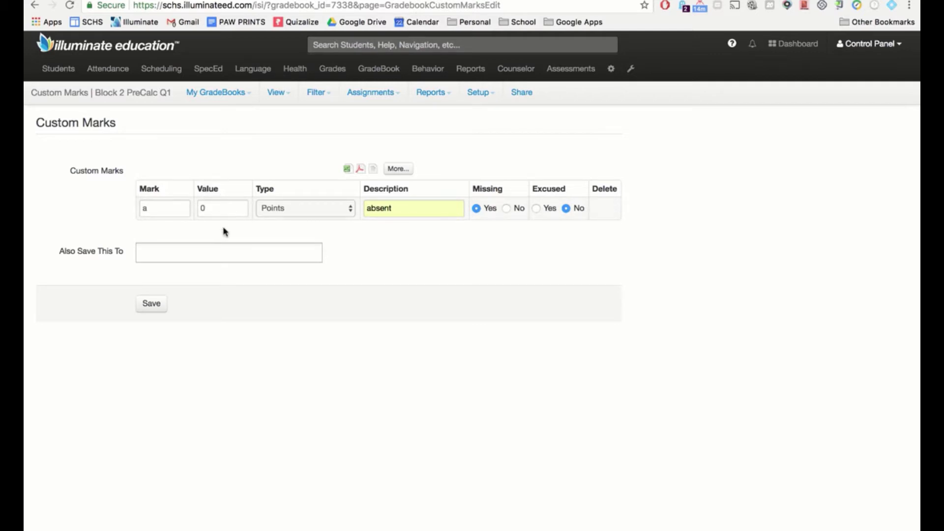
- Save custom mark a and enter a second custom mark named m with a value of 0
{"action": "left_click", "coordinate": [153, 306]}
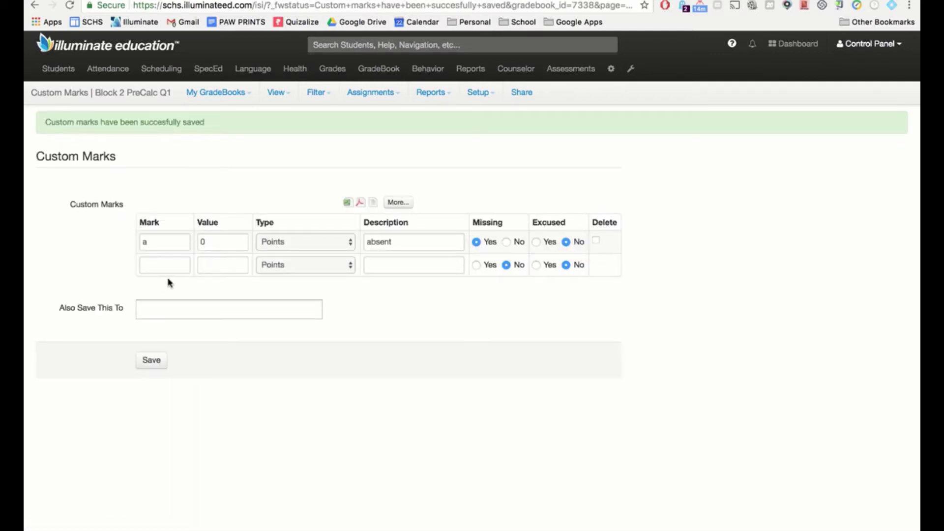
{"action": "left_click", "coordinate": [152, 266]}
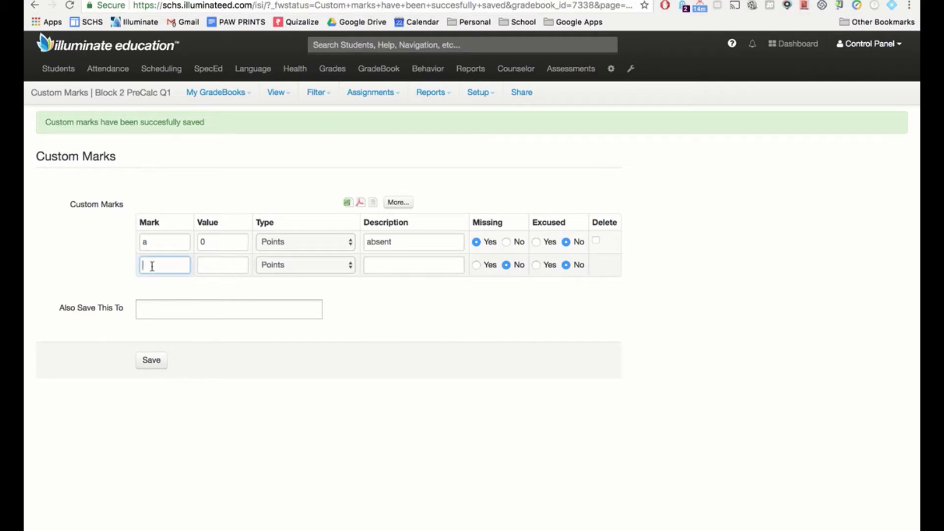
{"action": "type", "text": "m"}
{"action": "left_click", "coordinate": [223, 265]}
{"action": "type", "text": "0"}
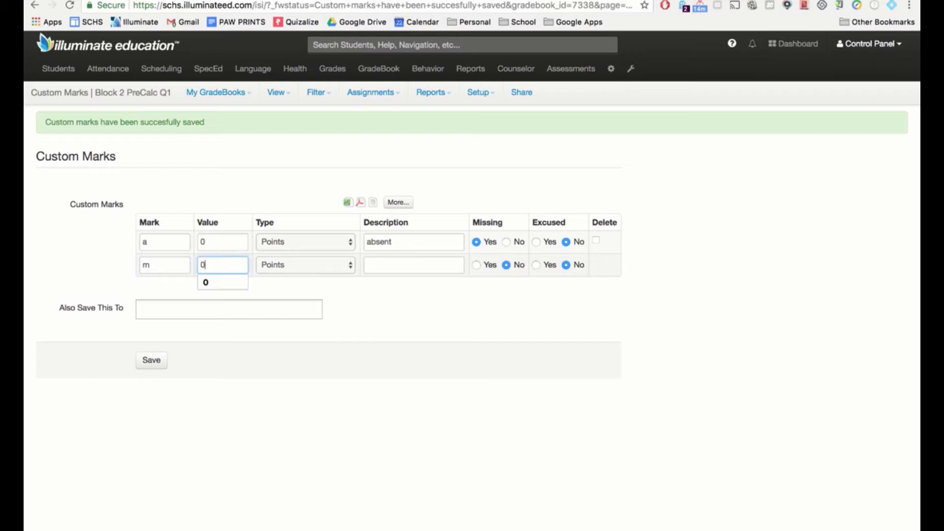
{"action": "key", "text": "Tab"}
{"action": "key", "text": "Tab"}
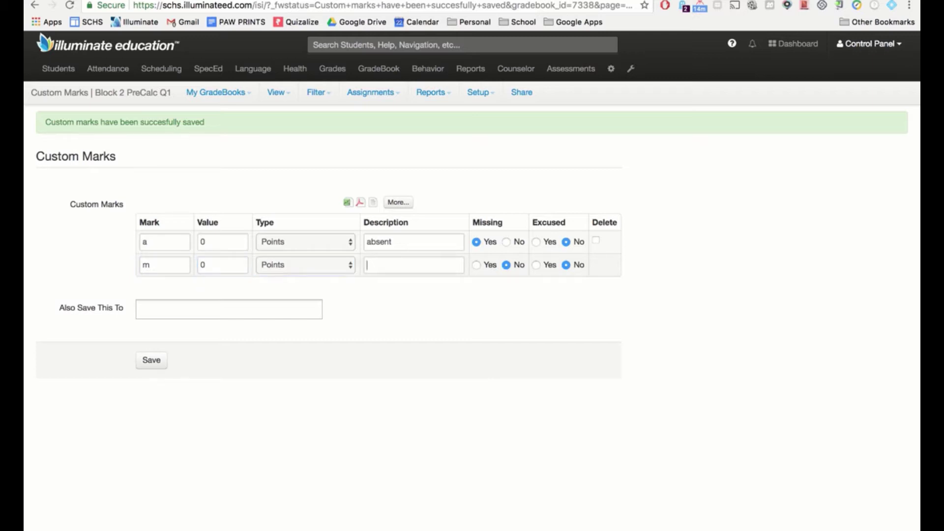
- Set the description of custom mark m to missing and its Missing option to Yes, and save the marks
{"action": "type", "text": "mis"}
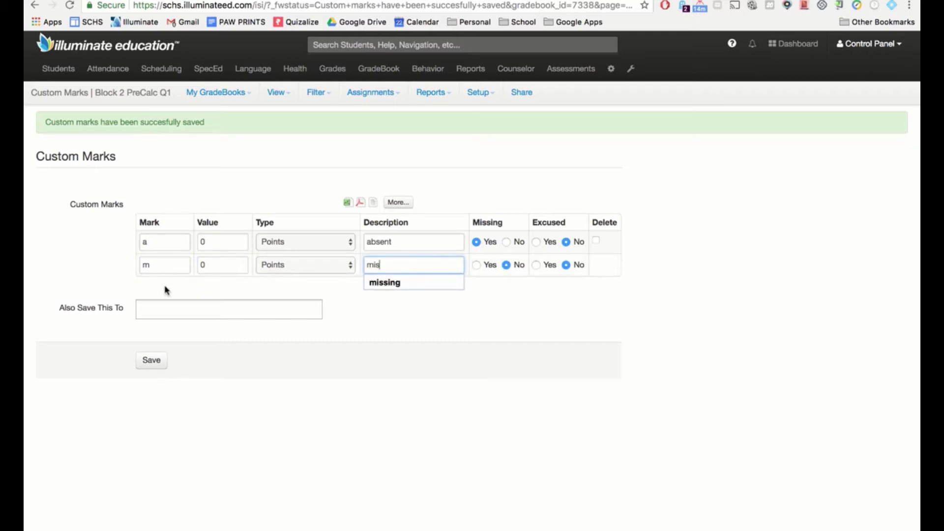
{"action": "left_click", "coordinate": [387, 284]}
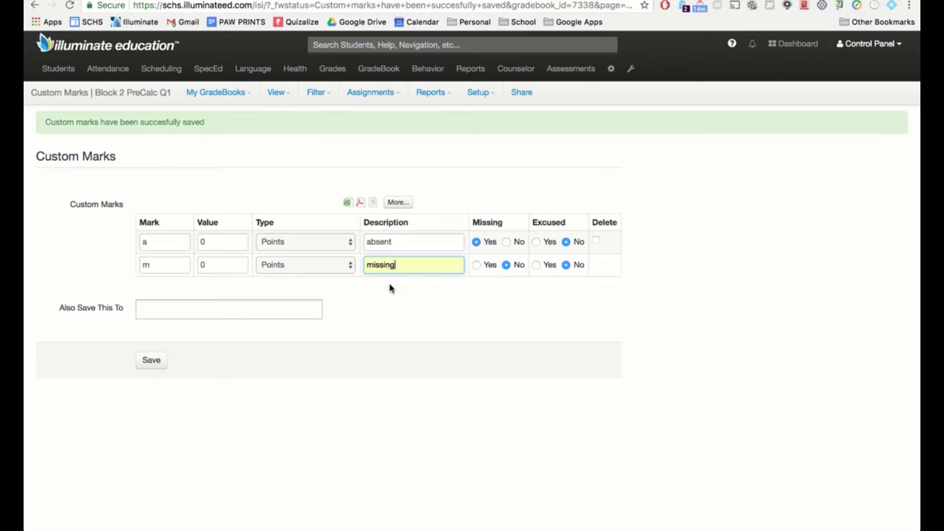
{"action": "left_click", "coordinate": [476, 266]}
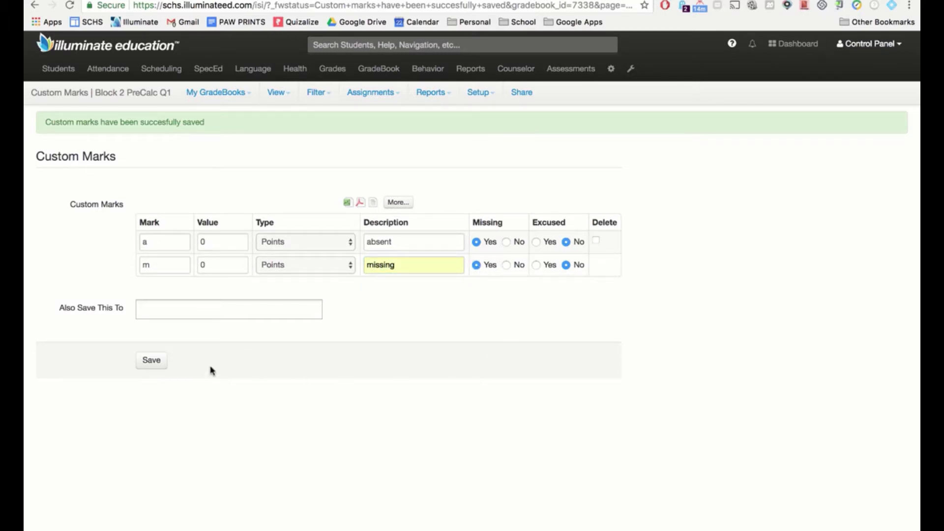
{"action": "left_click", "coordinate": [154, 361]}
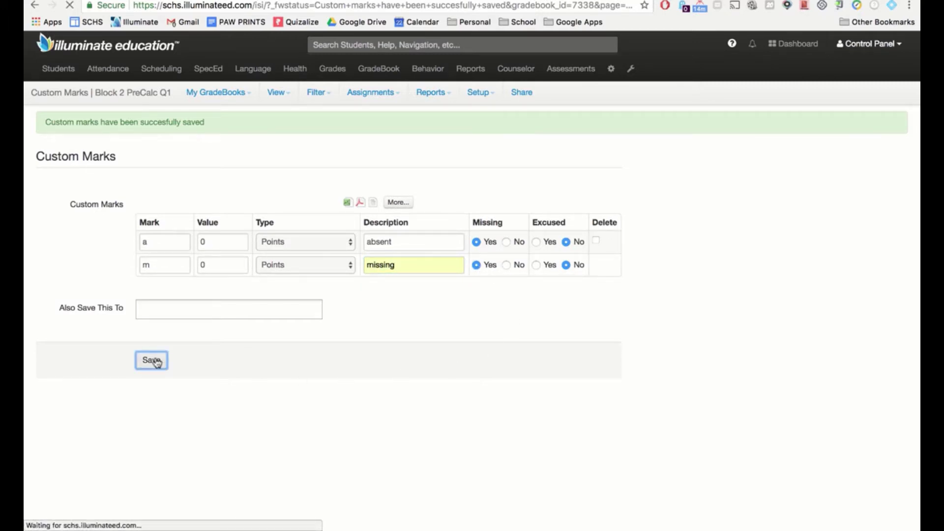
- Add a custom mark e with no value, the description excused, and its Excused option set to Yes
{"action": "left_click", "coordinate": [160, 289]}
{"action": "type", "text": "e"}
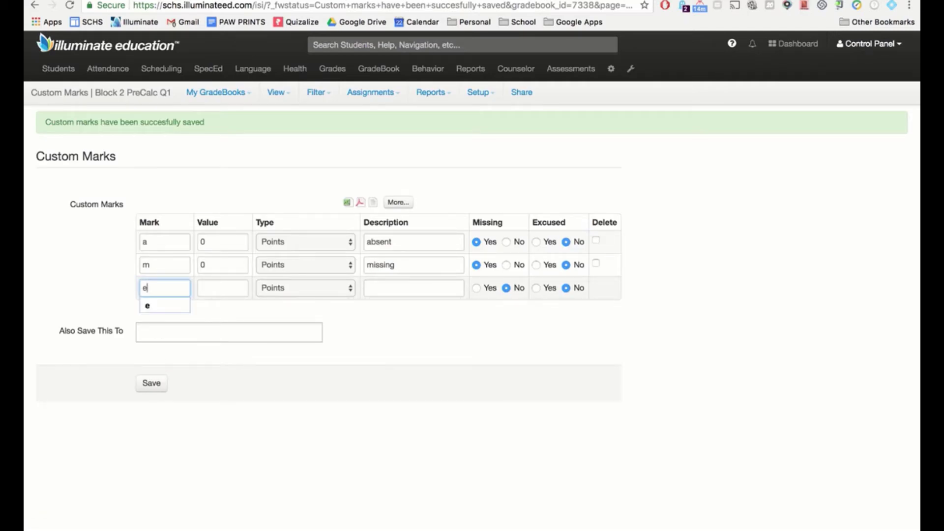
{"action": "left_click", "coordinate": [161, 305]}
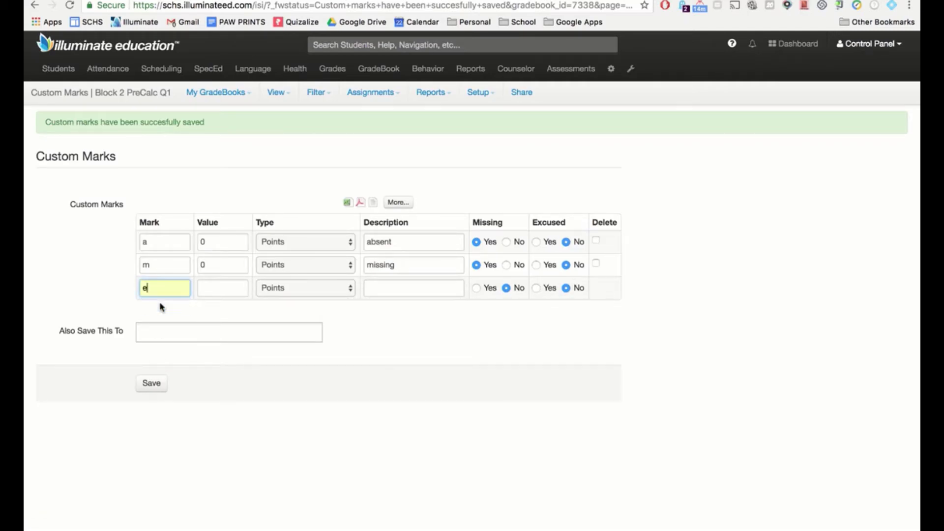
{"action": "left_click", "coordinate": [207, 288]}
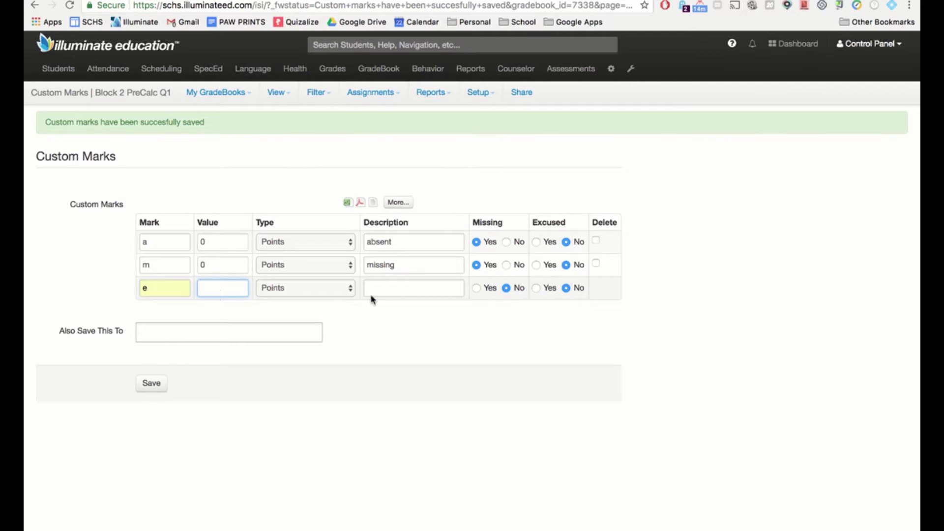
{"action": "left_click", "coordinate": [397, 288]}
{"action": "type", "text": "ex"}
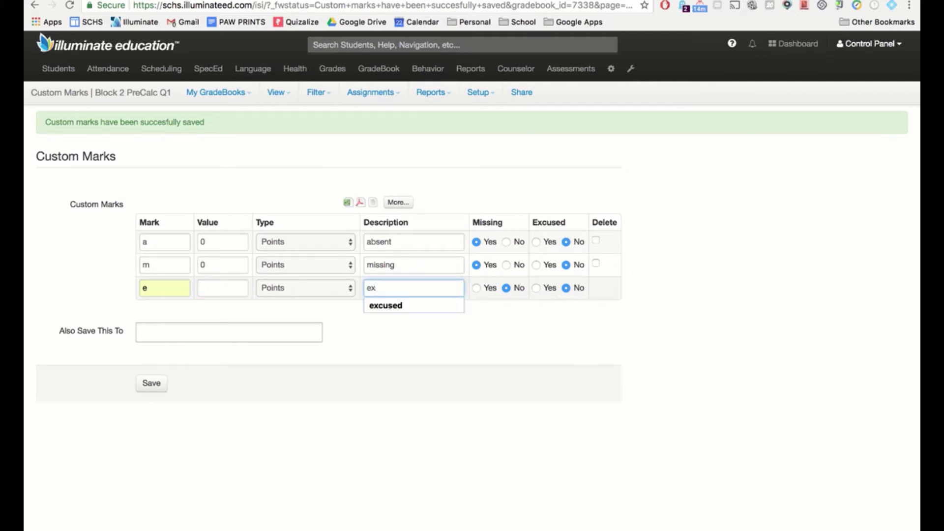
{"action": "left_click", "coordinate": [401, 307]}
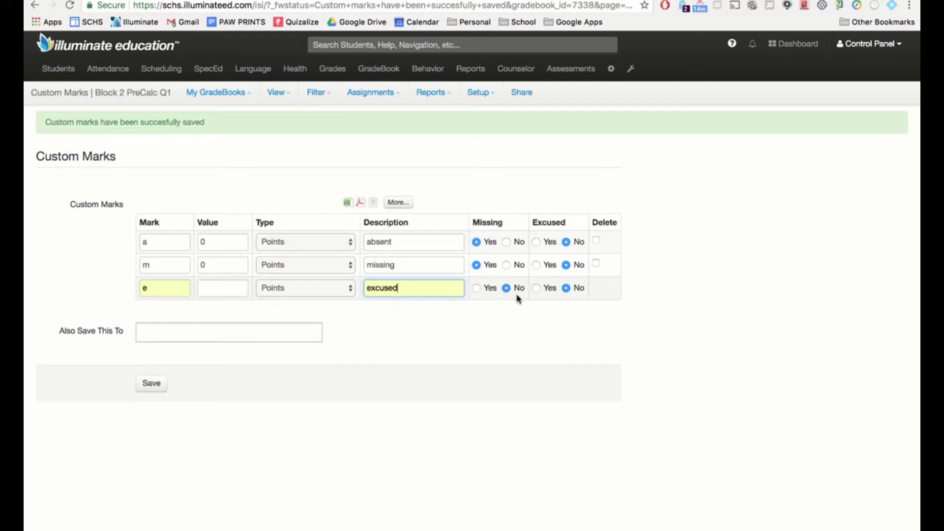
{"action": "left_click", "coordinate": [537, 288]}
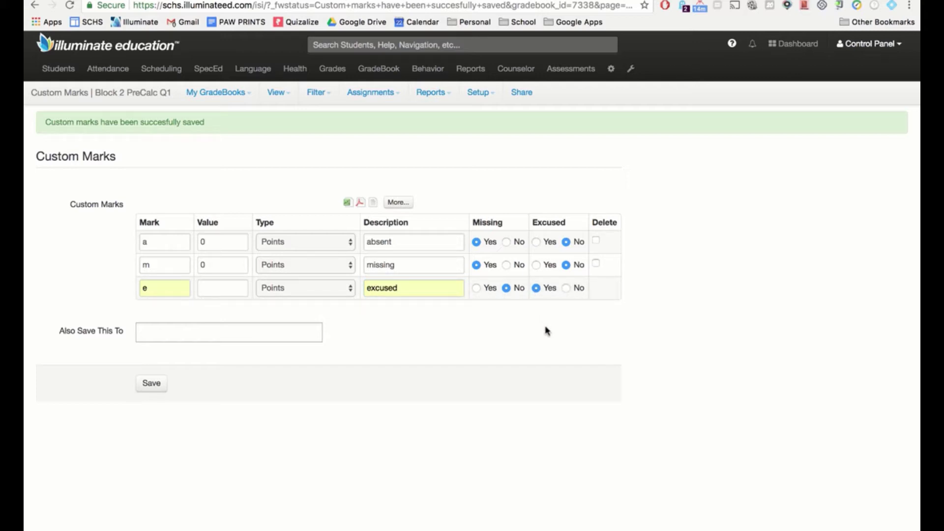
- Save the custom marks for this gradebook only, without copying them to all gradebooks
{"action": "left_click", "coordinate": [270, 337]}
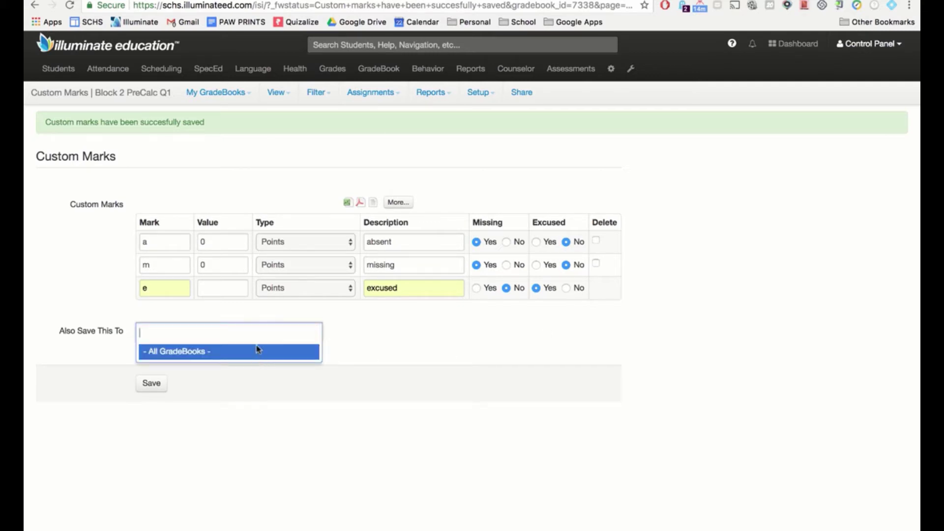
{"action": "left_click", "coordinate": [251, 384]}
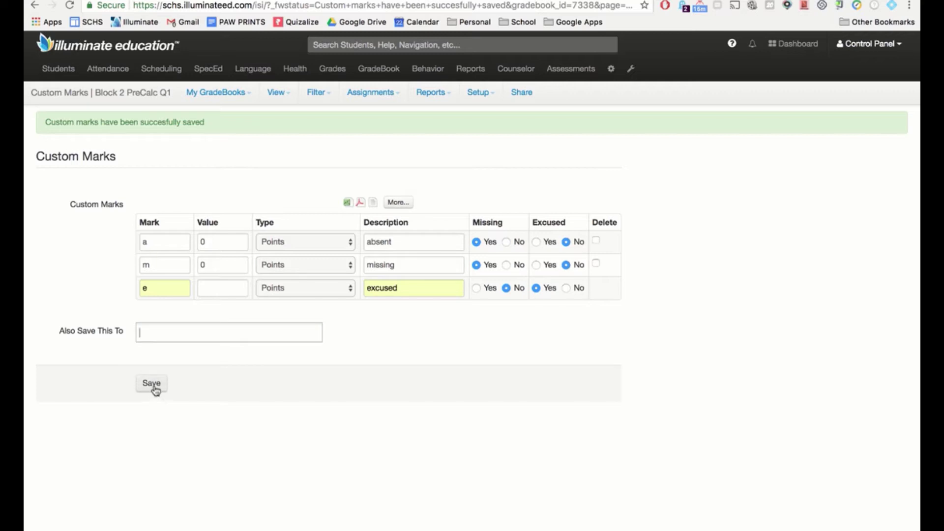
{"action": "left_click", "coordinate": [154, 385]}
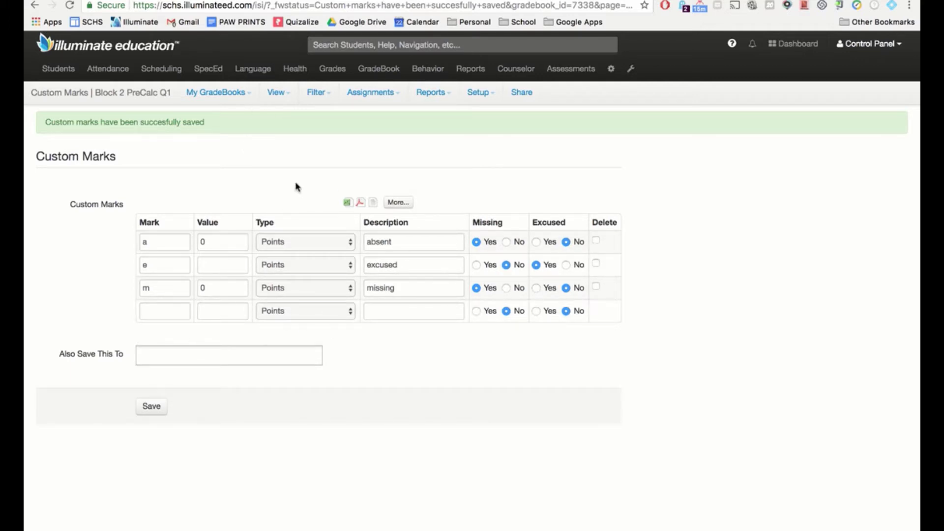
- From the gradebook's spreadsheet view, start adding an assignment with the short name Syllabus
{"action": "left_click", "coordinate": [280, 94]}
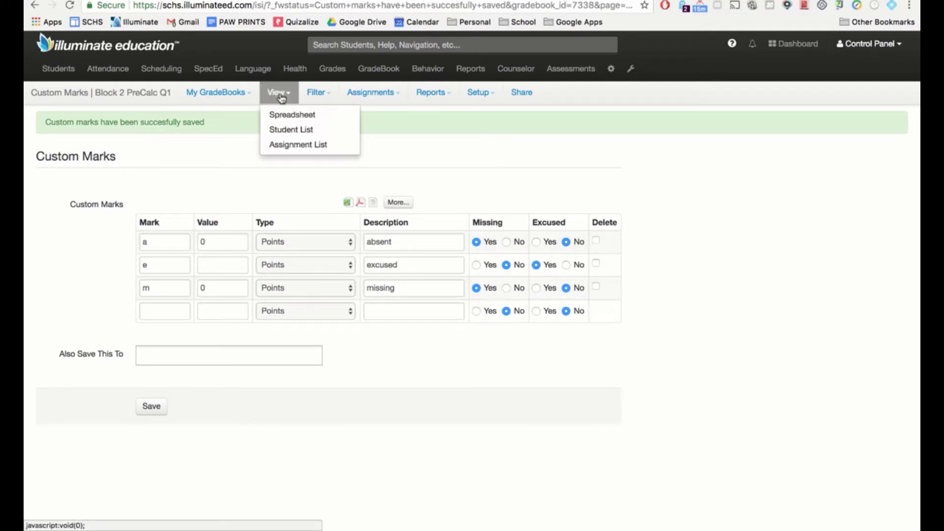
{"action": "left_click", "coordinate": [285, 114]}
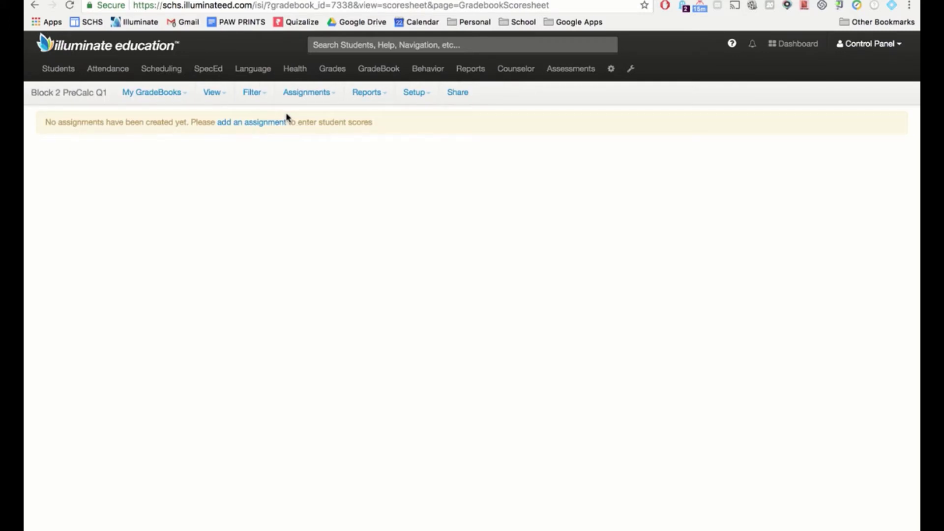
{"action": "left_click", "coordinate": [255, 123]}
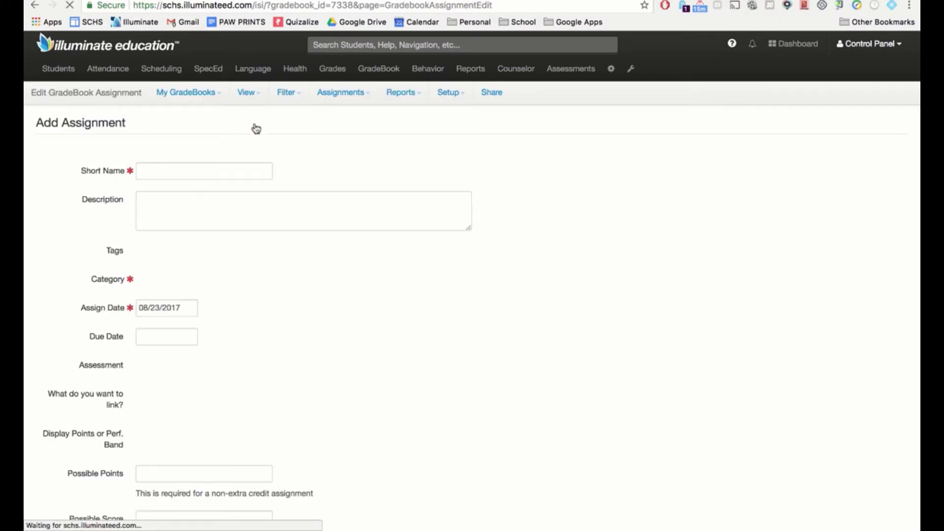
{"action": "left_click", "coordinate": [224, 176]}
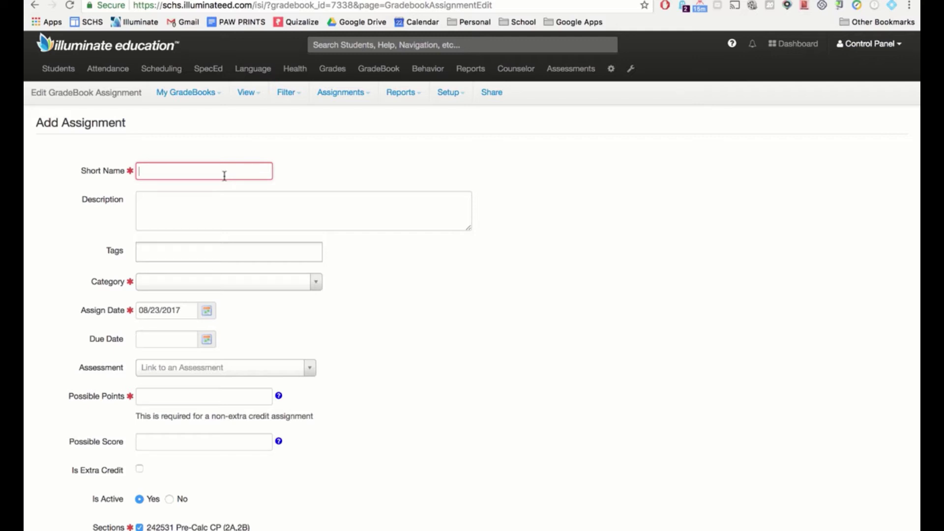
{"action": "type", "text": "Syllabus"}
{"action": "left_click", "coordinate": [219, 190]}
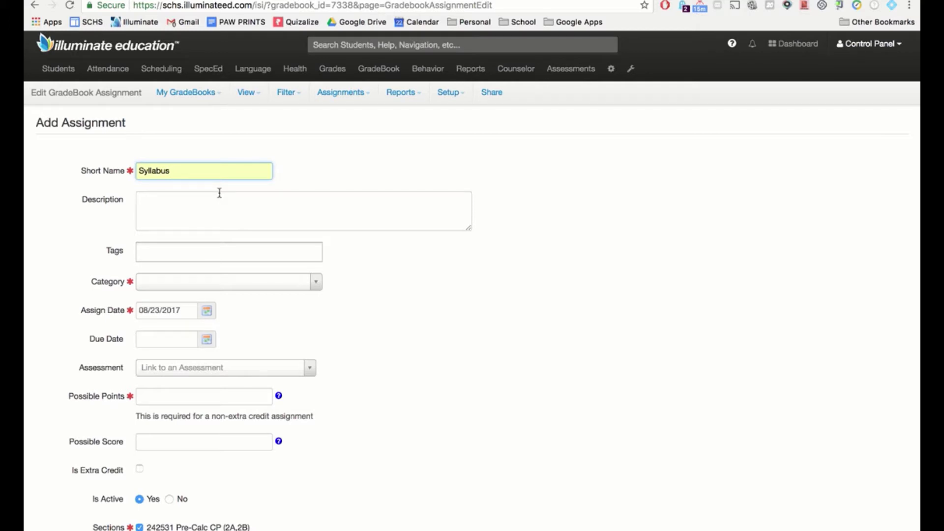
- Leave the assignment's description and tags empty and set its category to Homework
{"action": "left_click", "coordinate": [219, 211]}
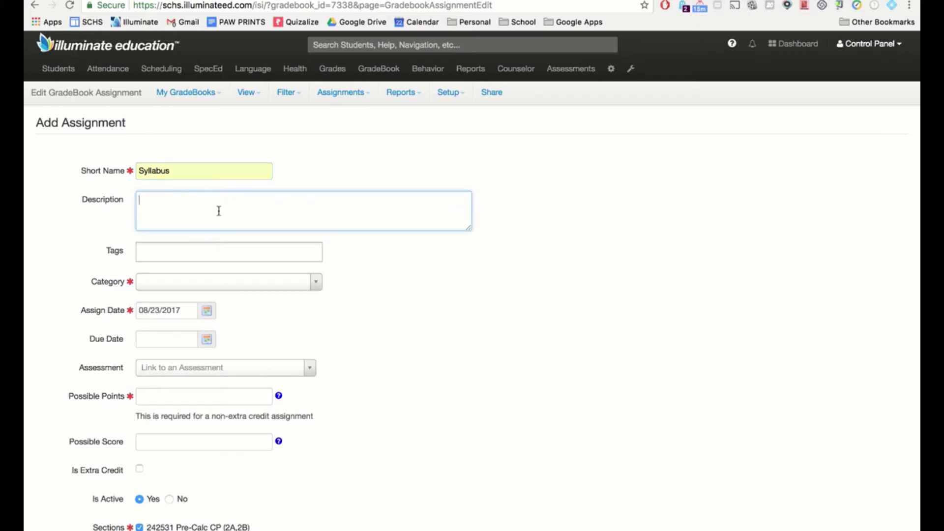
{"action": "left_click", "coordinate": [220, 252]}
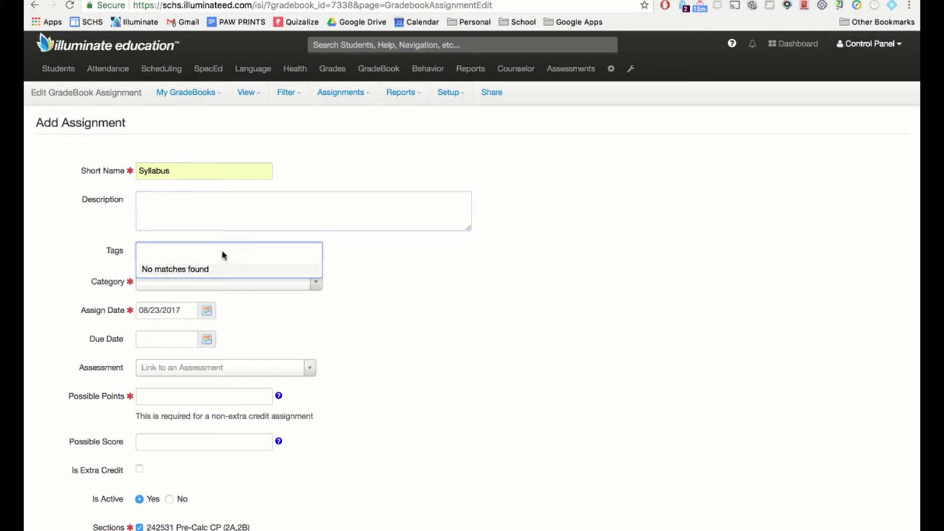
{"action": "left_click", "coordinate": [297, 282]}
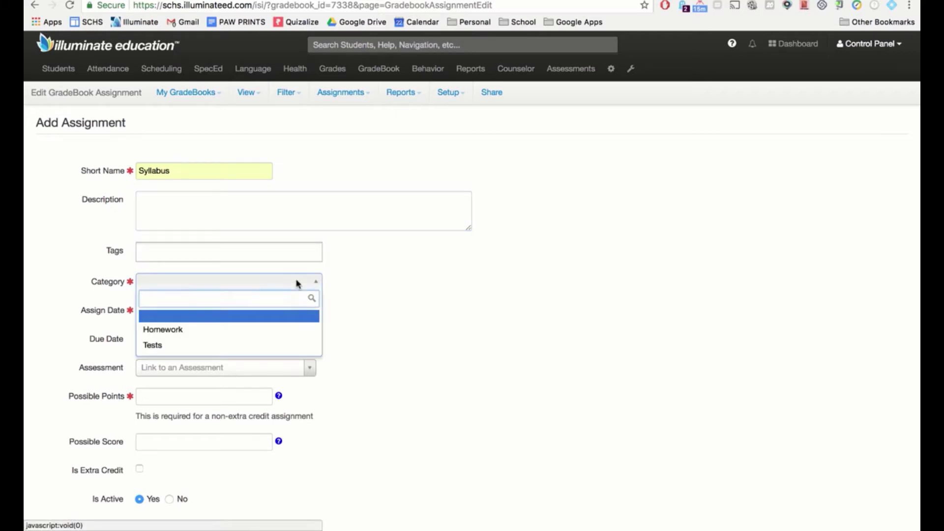
{"action": "left_click", "coordinate": [283, 329]}
- Set the Syllabus assignment's assign date to 08/10/2017 and its due date to 08/14/2017
{"action": "scroll", "coordinate": [388, 302], "scroll_direction": "down", "scroll_amount": 2}
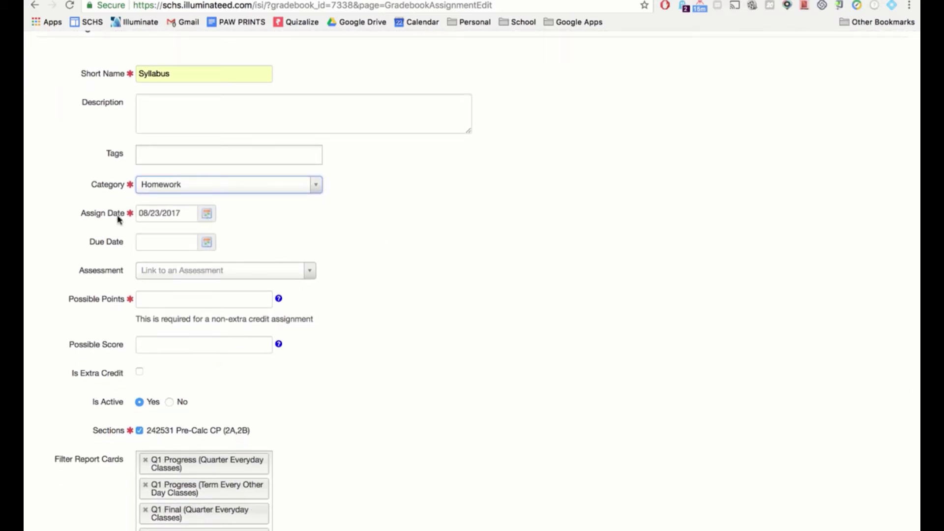
{"action": "left_click", "coordinate": [202, 215]}
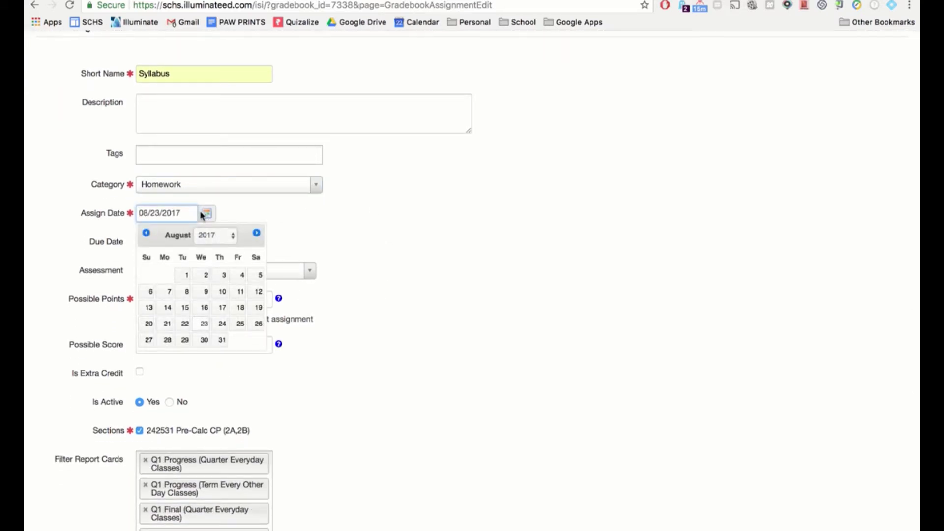
{"action": "left_click", "coordinate": [221, 294]}
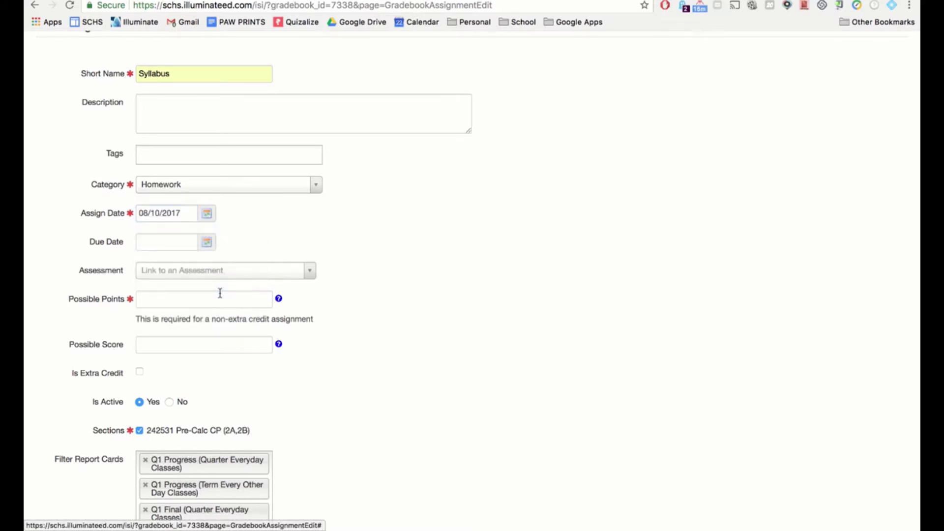
{"action": "left_click", "coordinate": [207, 242]}
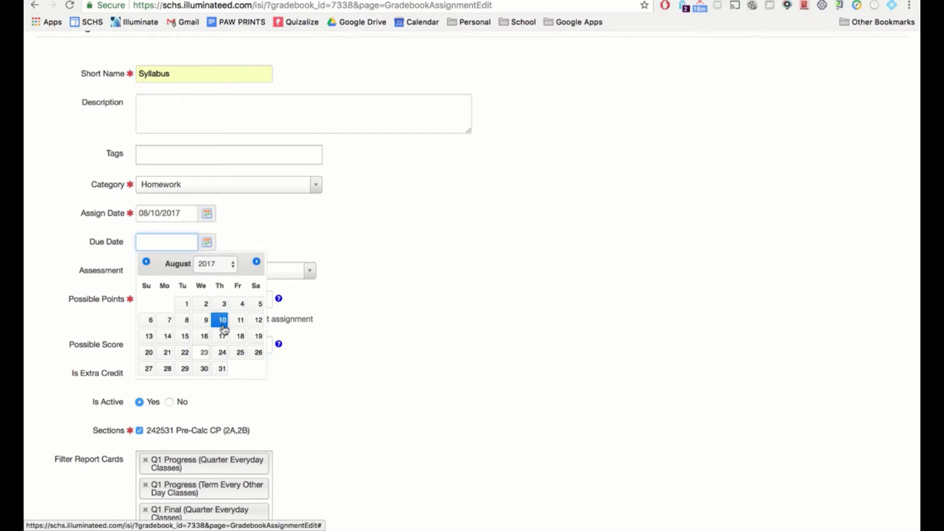
{"action": "left_click", "coordinate": [168, 336]}
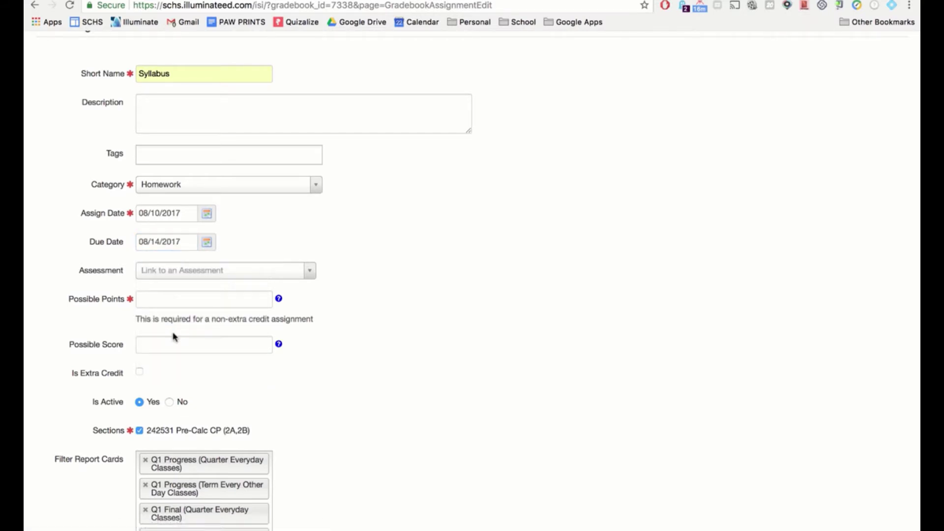
- Set the assignment's possible points to 10 without linking it to an assessment
{"action": "left_click", "coordinate": [226, 279]}
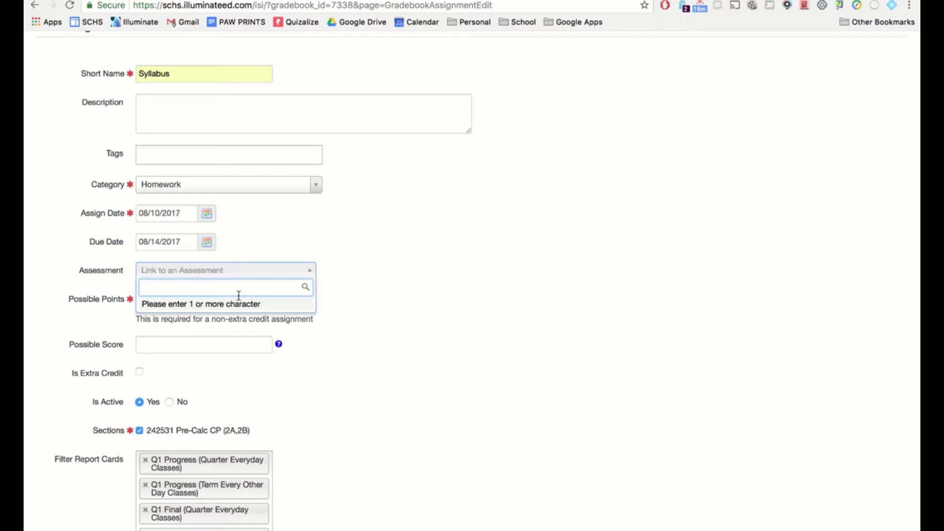
{"action": "left_click", "coordinate": [364, 315]}
{"action": "scroll", "coordinate": [338, 316], "scroll_direction": "down", "scroll_amount": 3}
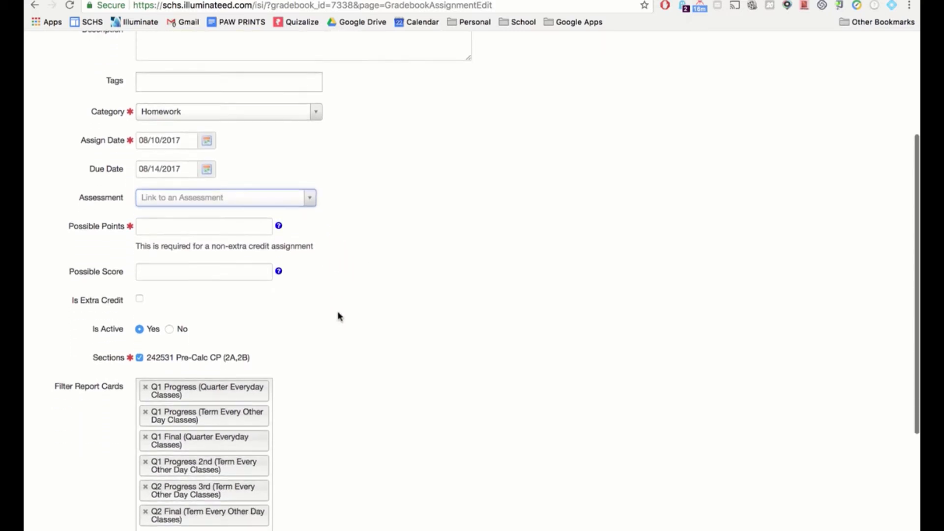
{"action": "left_click", "coordinate": [193, 207]}
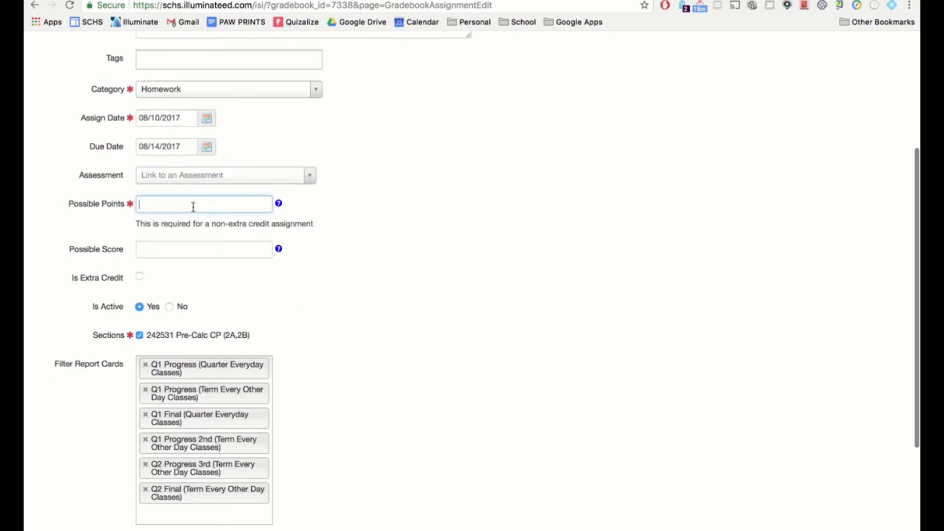
{"action": "type", "text": "10"}
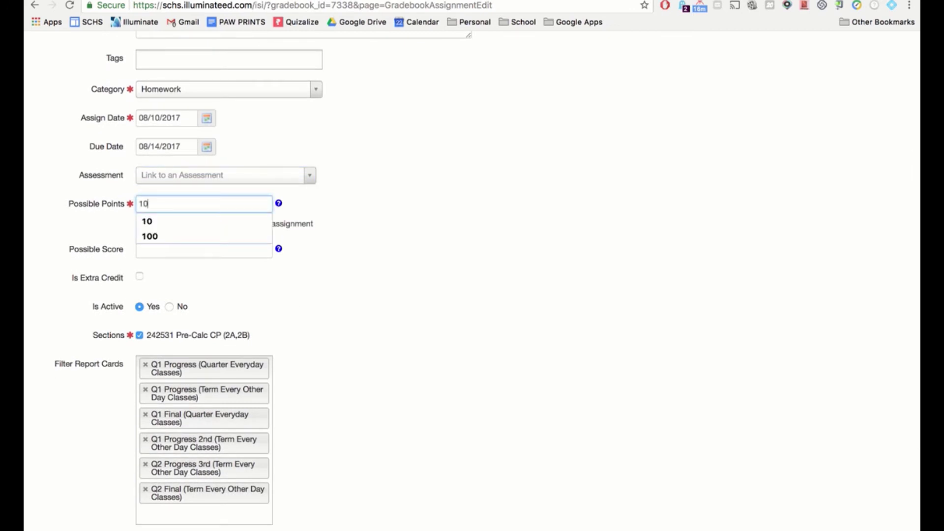
{"action": "left_click", "coordinate": [196, 226]}
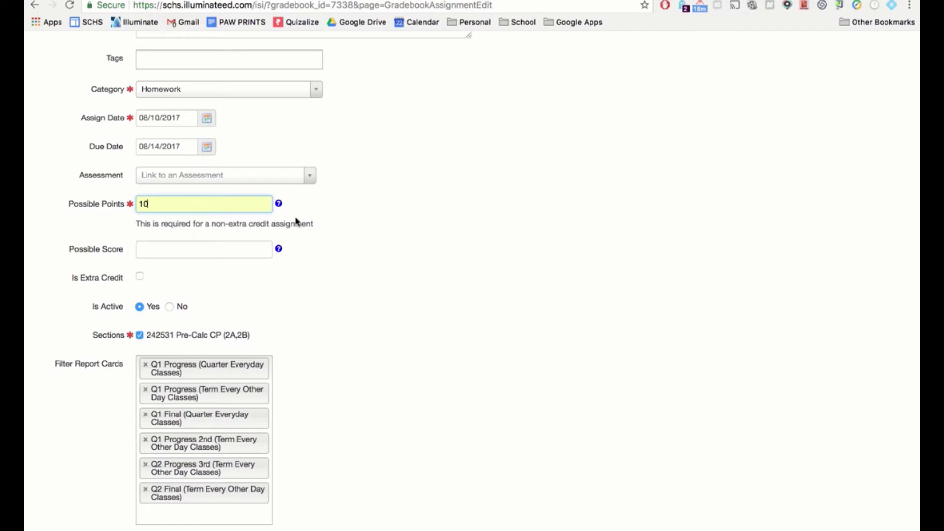
- Switch the Syllabus assignment's extra credit option on and back off, and re-enter 10 possible points
{"action": "scroll", "coordinate": [296, 222], "scroll_direction": "down", "scroll_amount": 3}
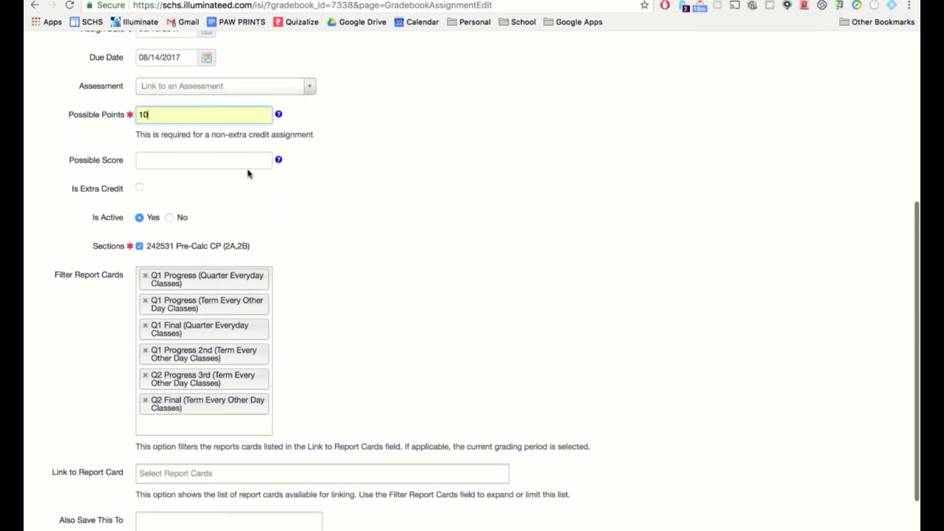
{"action": "scroll", "coordinate": [329, 202], "scroll_direction": "down", "scroll_amount": 2}
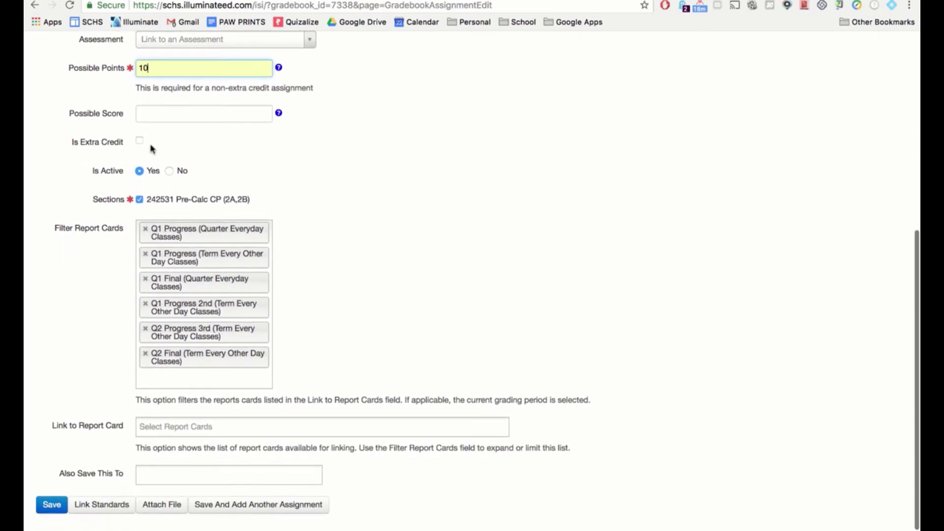
{"action": "left_click", "coordinate": [139, 147]}
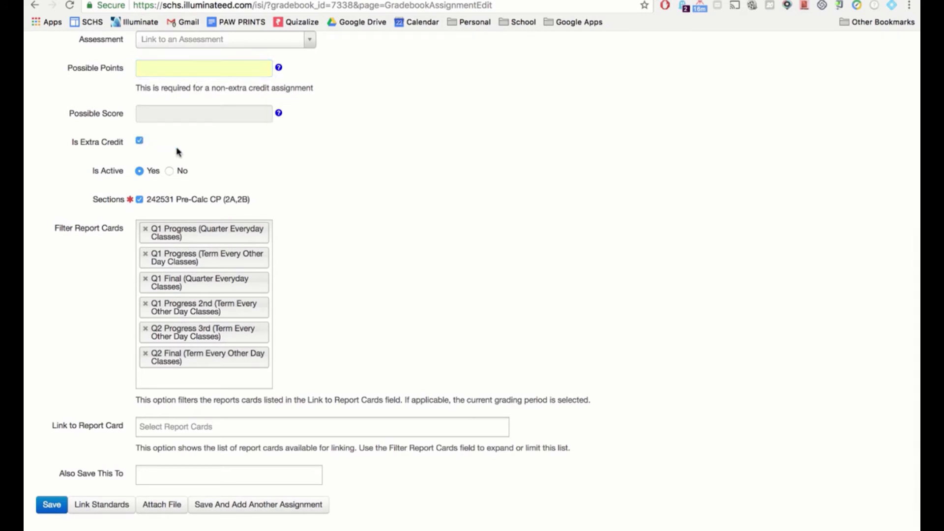
{"action": "left_click", "coordinate": [139, 148]}
{"action": "left_click", "coordinate": [174, 75]}
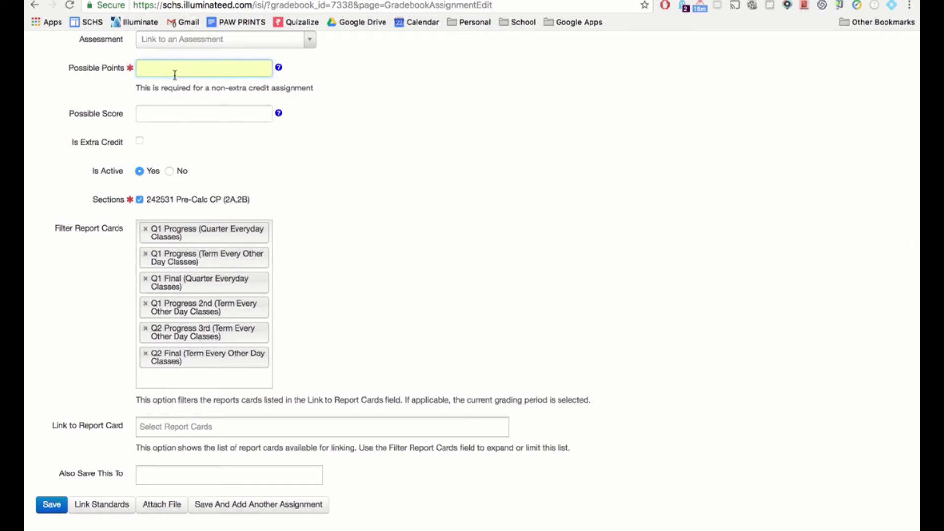
{"action": "type", "text": "10"}
{"action": "left_click", "coordinate": [182, 82]}
- Save the Syllabus assignment to this gradebook only, visiting its file attachment page without uploading a file
{"action": "left_click", "coordinate": [182, 473]}
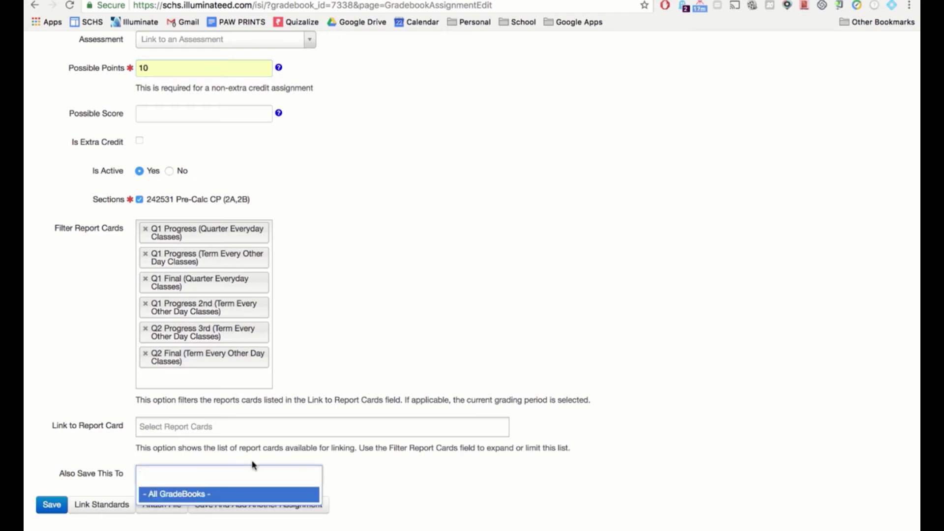
{"action": "left_click", "coordinate": [366, 462]}
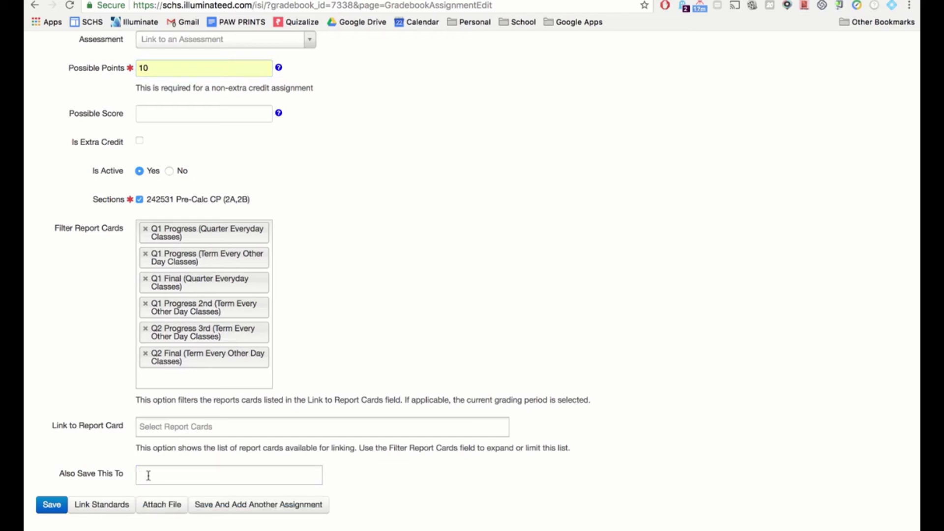
{"action": "left_click", "coordinate": [165, 507]}
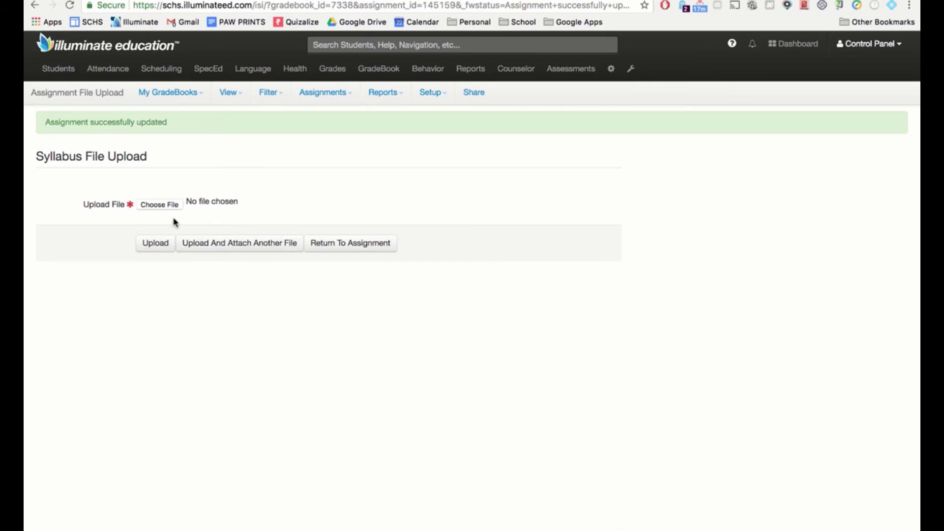
{"action": "left_click", "coordinate": [342, 246]}
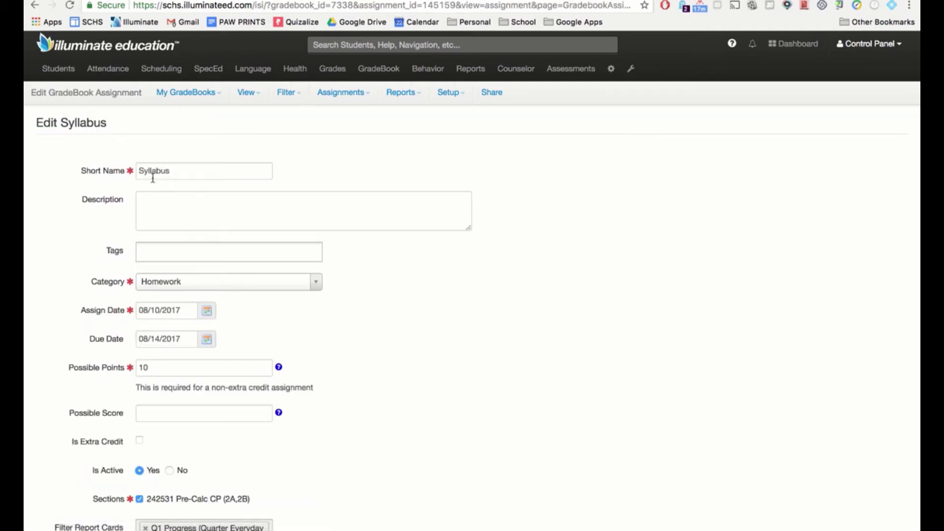
{"action": "scroll", "coordinate": [312, 348], "scroll_direction": "down", "scroll_amount": 6}
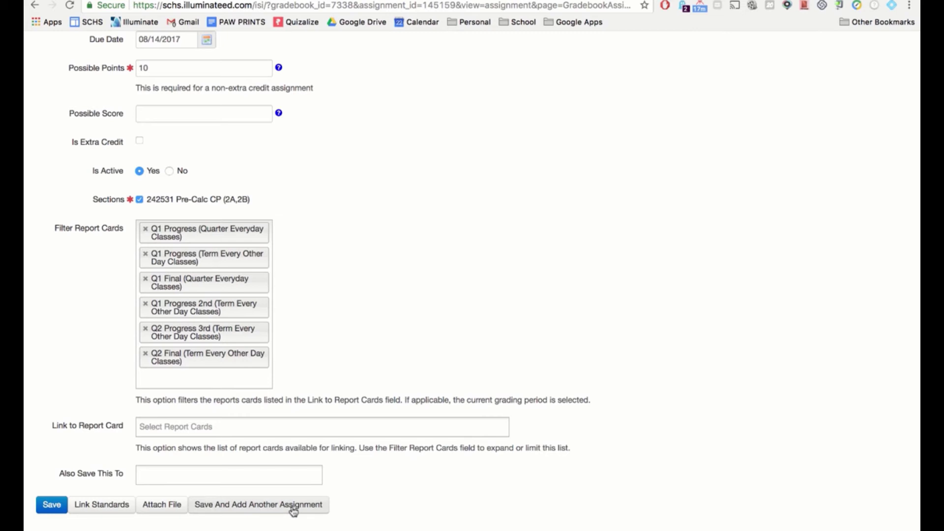
{"action": "left_click", "coordinate": [51, 510]}
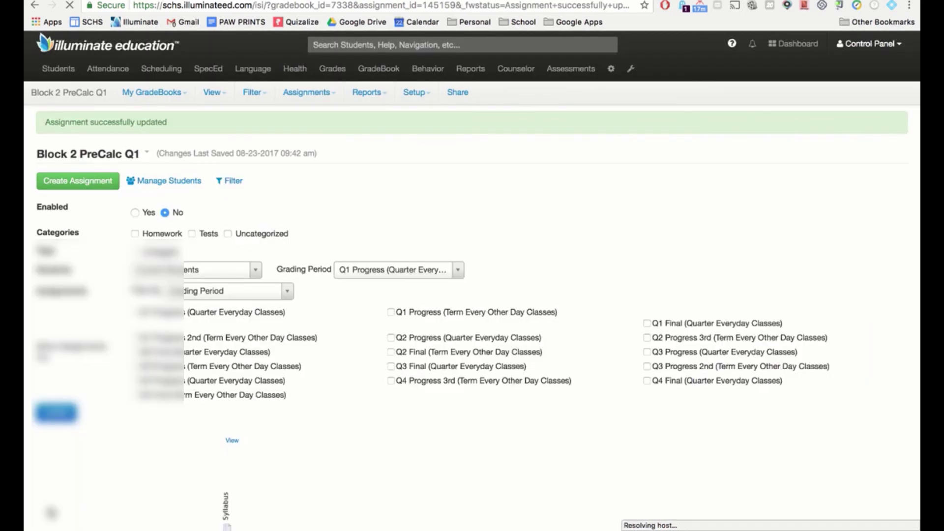
- Enter a Syllabus score of 10 for each of the first two students in the gradebook
{"action": "scroll", "coordinate": [249, 331], "scroll_direction": "down", "scroll_amount": 5}
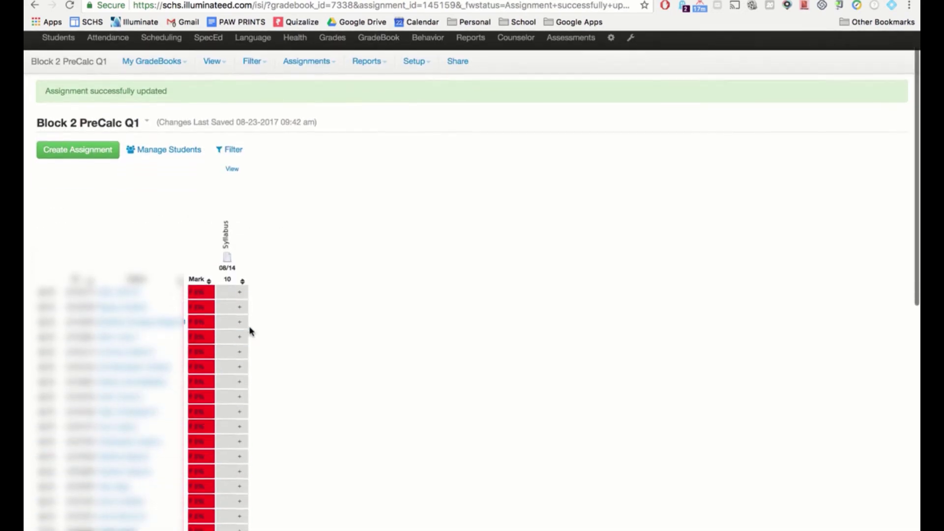
{"action": "scroll", "coordinate": [249, 330], "scroll_direction": "down", "scroll_amount": 3}
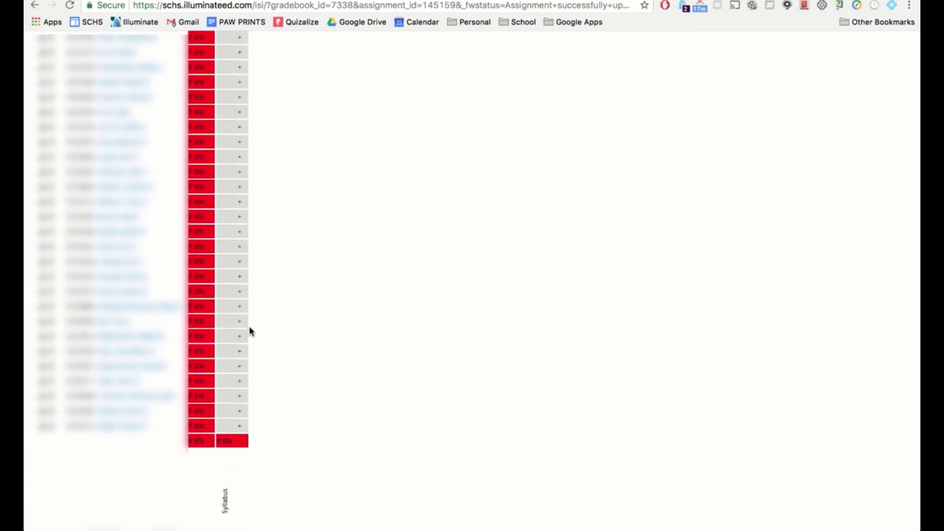
{"action": "scroll", "coordinate": [249, 331], "scroll_direction": "up", "scroll_amount": 3}
{"action": "scroll", "coordinate": [249, 330], "scroll_direction": "up", "scroll_amount": 6}
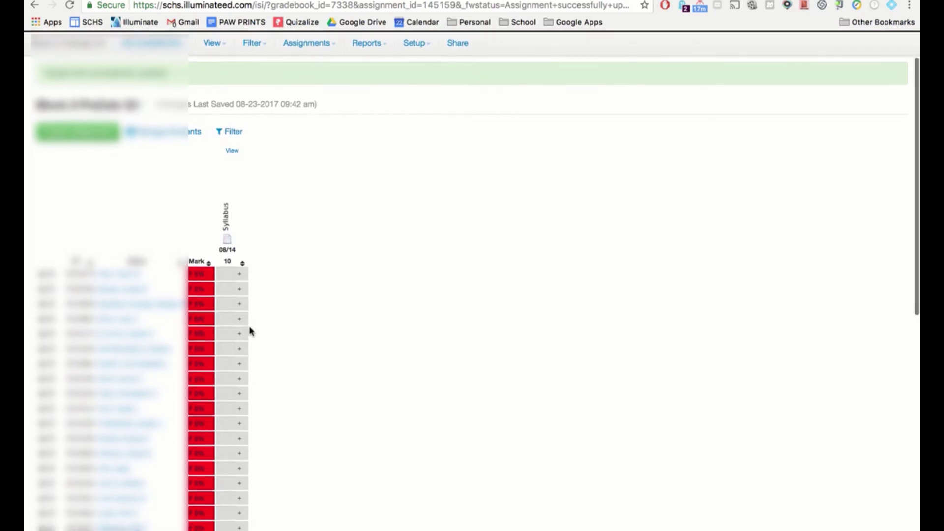
{"action": "scroll", "coordinate": [249, 331], "scroll_direction": "up", "scroll_amount": 1}
{"action": "left_click", "coordinate": [225, 294]}
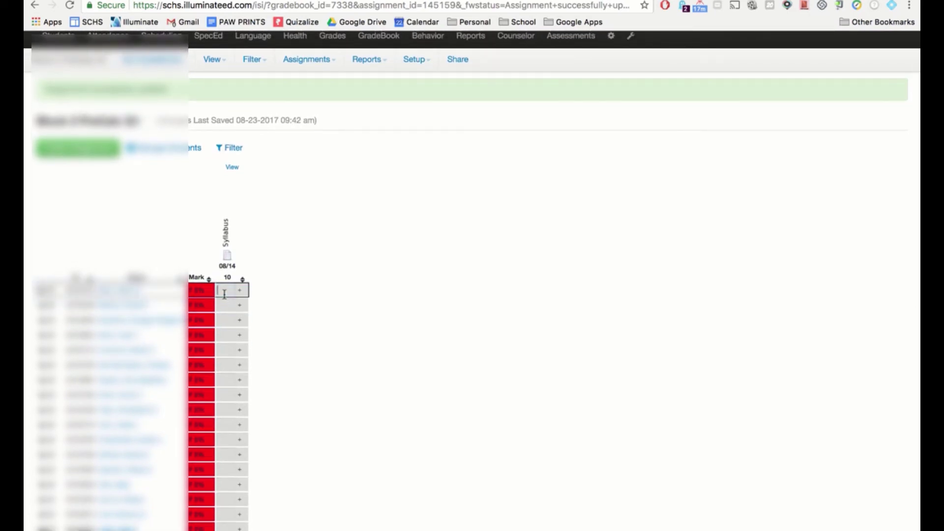
{"action": "scroll", "coordinate": [225, 294], "scroll_direction": "down", "scroll_amount": 5}
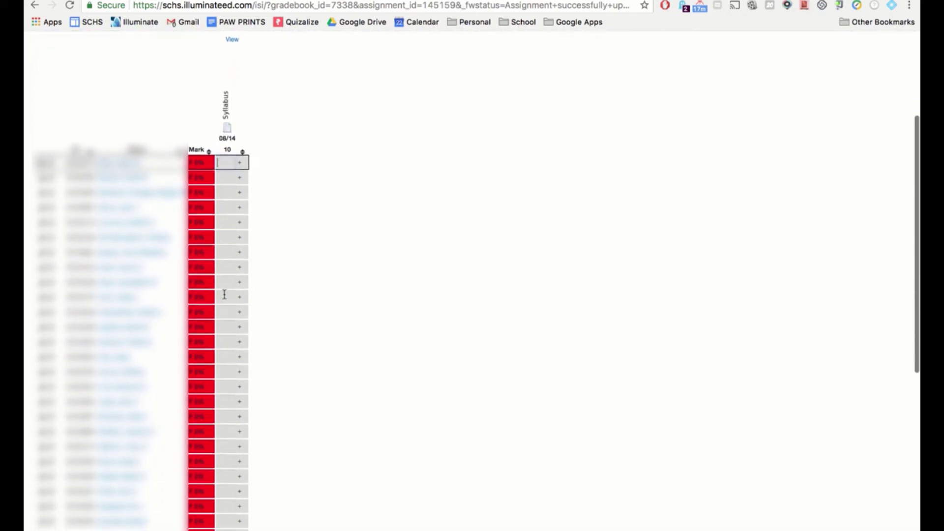
{"action": "scroll", "coordinate": [224, 294], "scroll_direction": "down", "scroll_amount": 4}
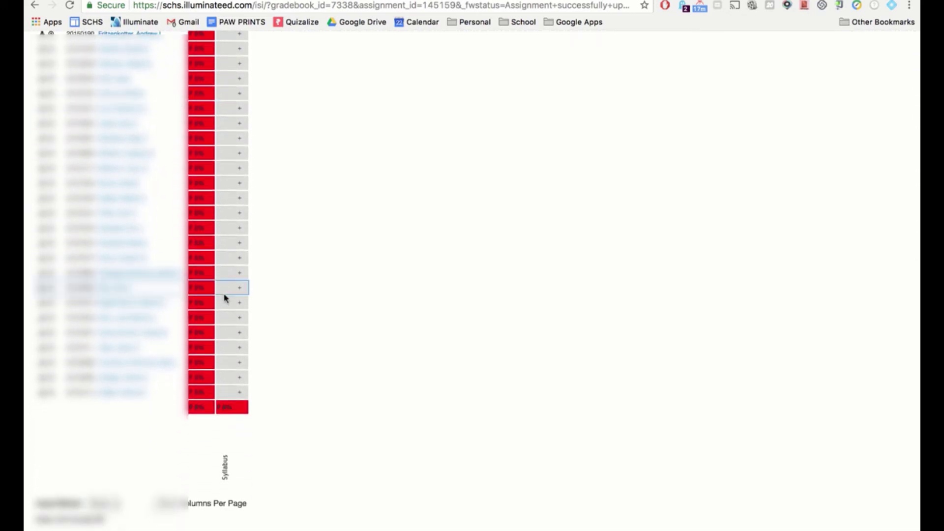
{"action": "scroll", "coordinate": [224, 295], "scroll_direction": "up", "scroll_amount": 10}
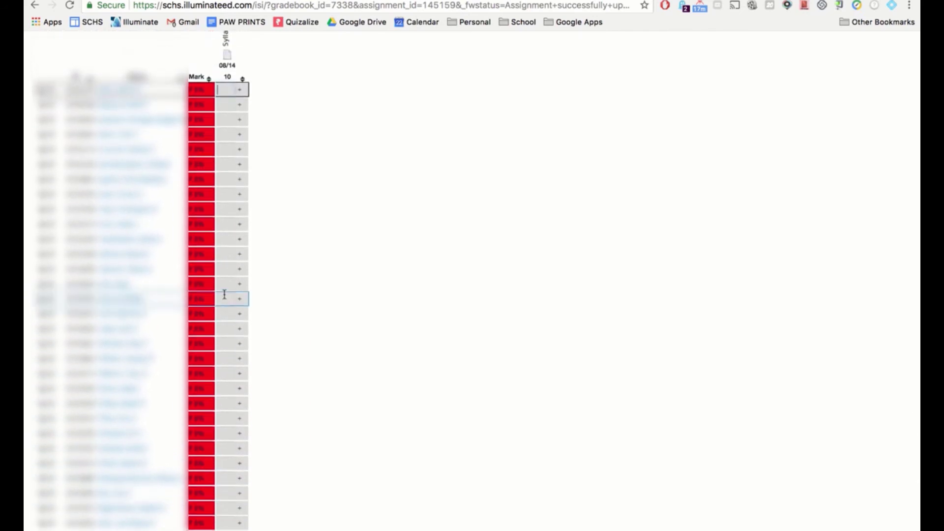
{"action": "scroll", "coordinate": [224, 295], "scroll_direction": "up", "scroll_amount": 1}
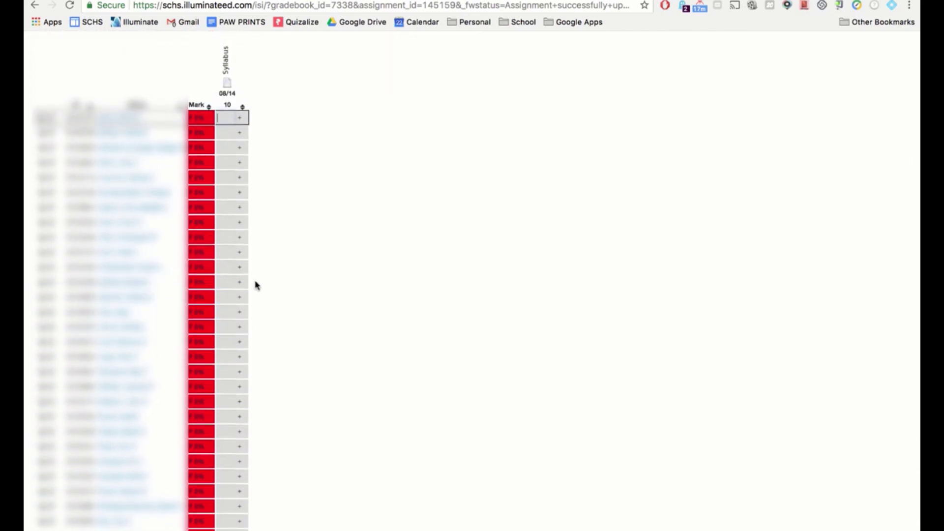
{"action": "type", "text": "10"}
{"action": "key", "text": "Return"}
{"action": "key", "text": "Return"}
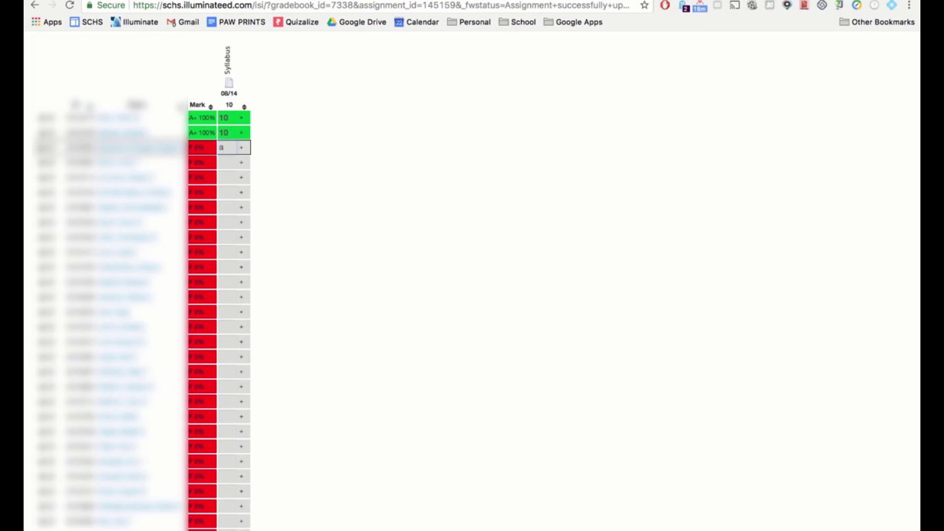
- Enter the custom marks a, m and e as Syllabus scores for the third, fourth and fifth students
{"action": "key", "text": "Return"}
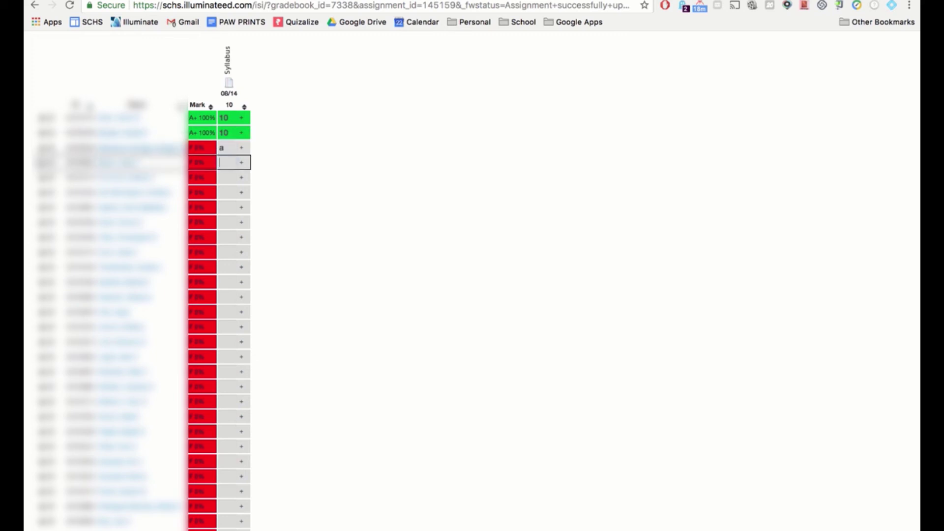
{"action": "key", "text": "Return"}
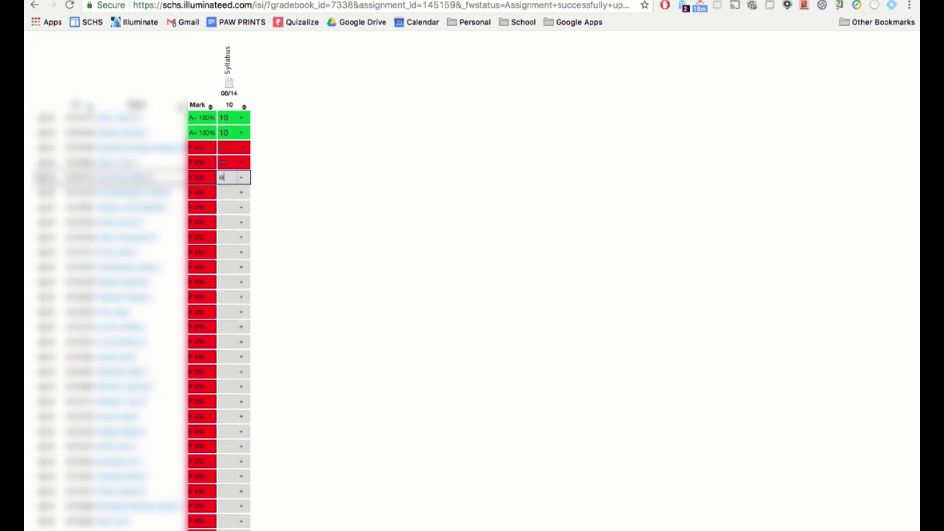
{"action": "key", "text": "Return"}
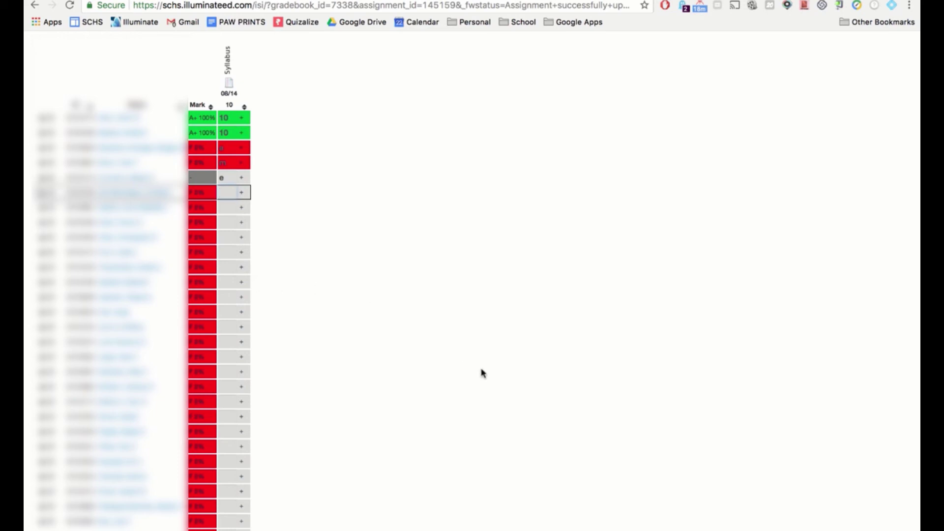
- Open the Blank Scoresheet report options for the Block 2 PreCalc Q1 gradebook
{"action": "scroll", "coordinate": [481, 372], "scroll_direction": "up", "scroll_amount": 5}
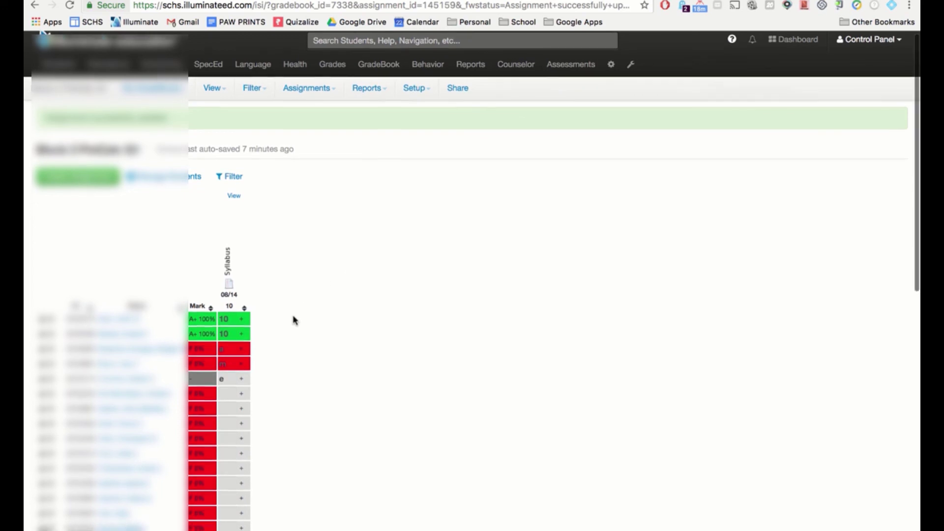
{"action": "scroll", "coordinate": [293, 320], "scroll_direction": "down", "scroll_amount": 6}
{"action": "scroll", "coordinate": [293, 320], "scroll_direction": "down", "scroll_amount": 5}
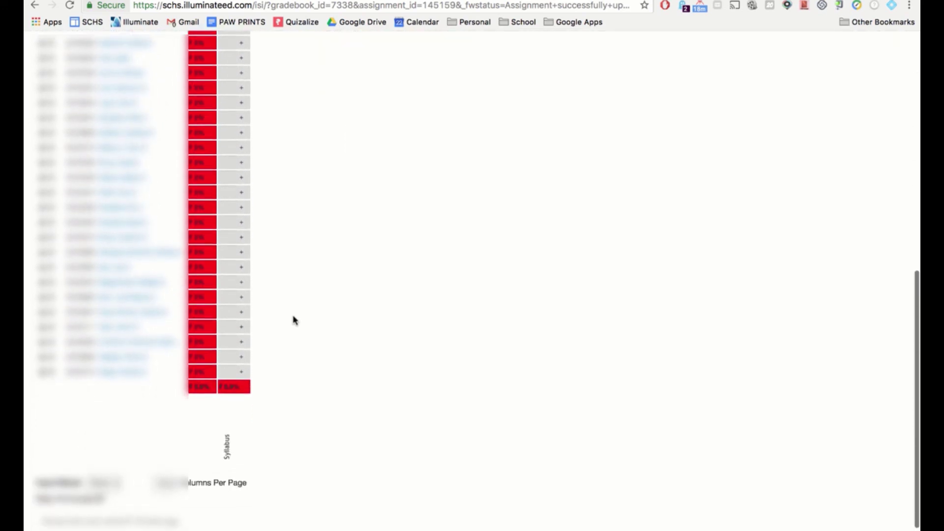
{"action": "scroll", "coordinate": [293, 320], "scroll_direction": "up", "scroll_amount": 10}
{"action": "scroll", "coordinate": [293, 320], "scroll_direction": "up", "scroll_amount": 2}
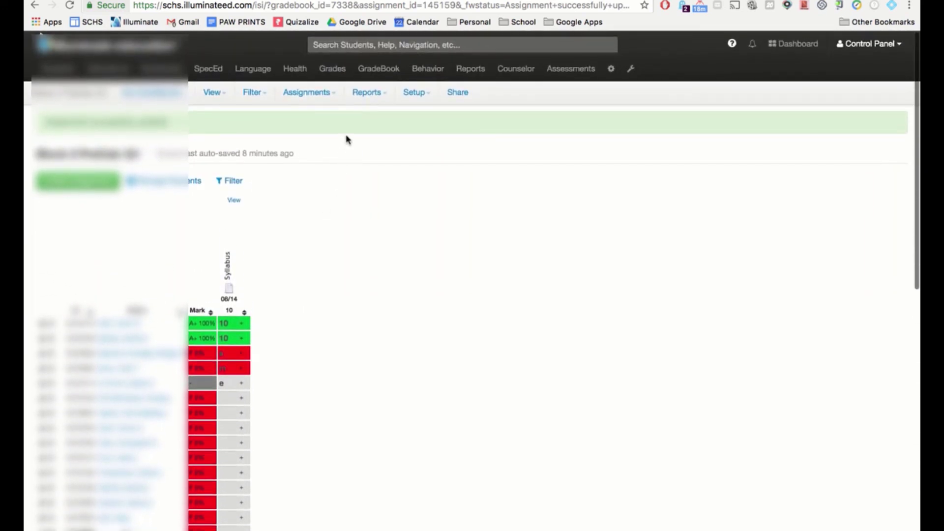
{"action": "left_click", "coordinate": [365, 92]}
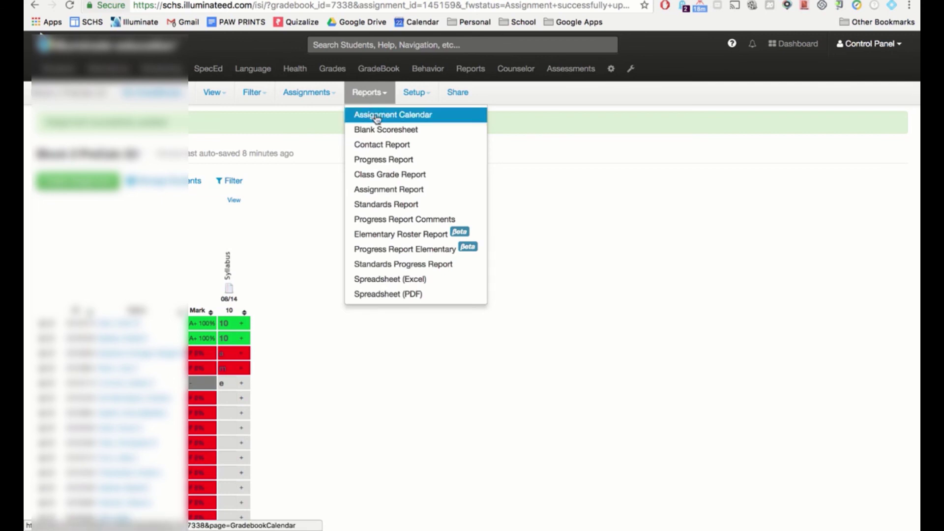
{"action": "left_click", "coordinate": [396, 132]}
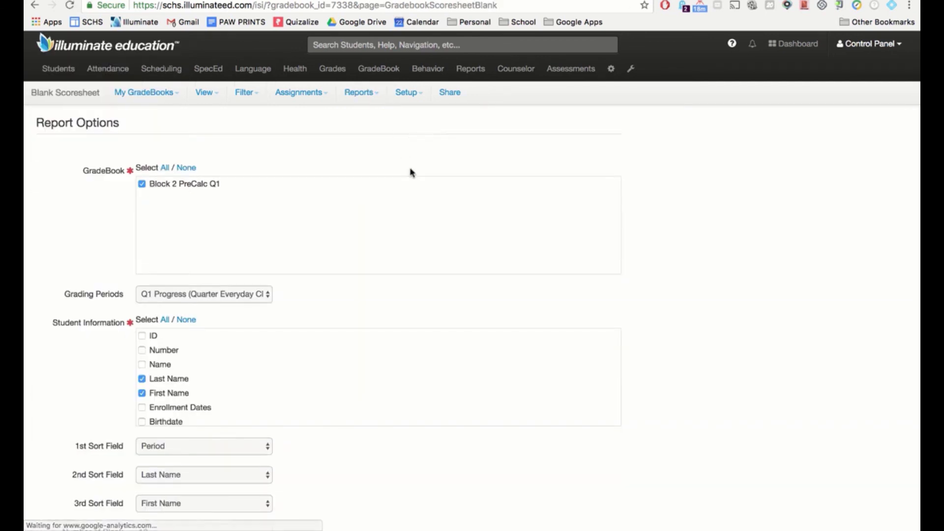
- Download the blank scoresheet as a portrait PDF with last and first names and 18 blank assignment columns, saving it to the Desktop
{"action": "scroll", "coordinate": [411, 182], "scroll_direction": "down", "scroll_amount": 3}
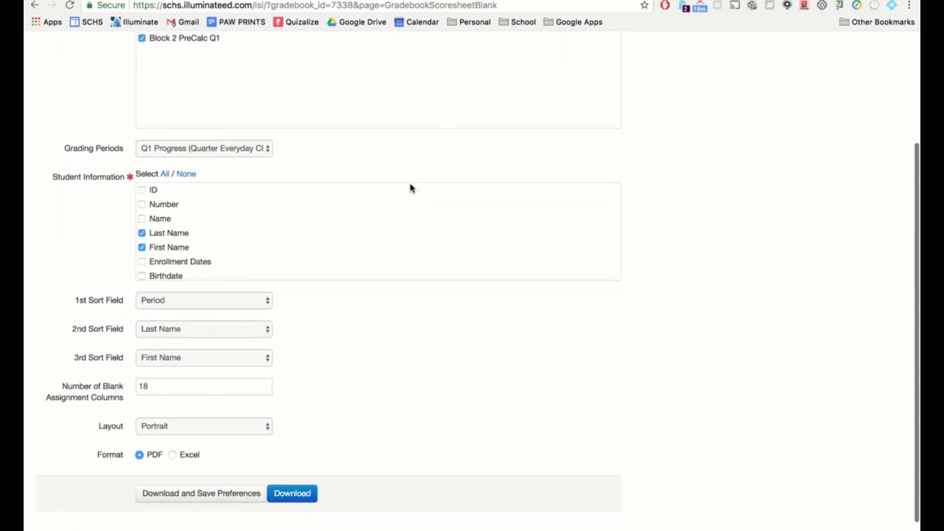
{"action": "scroll", "coordinate": [307, 230], "scroll_direction": "down", "scroll_amount": 5}
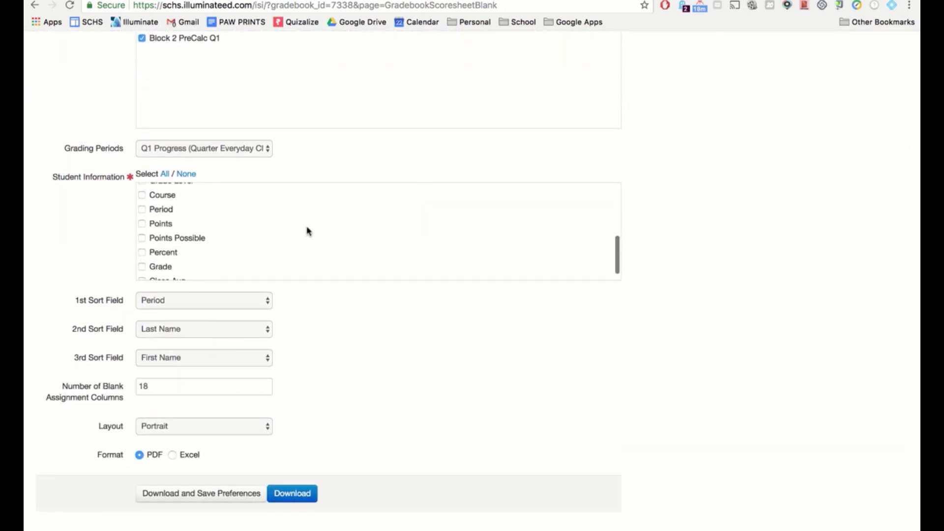
{"action": "scroll", "coordinate": [307, 231], "scroll_direction": "up", "scroll_amount": 5}
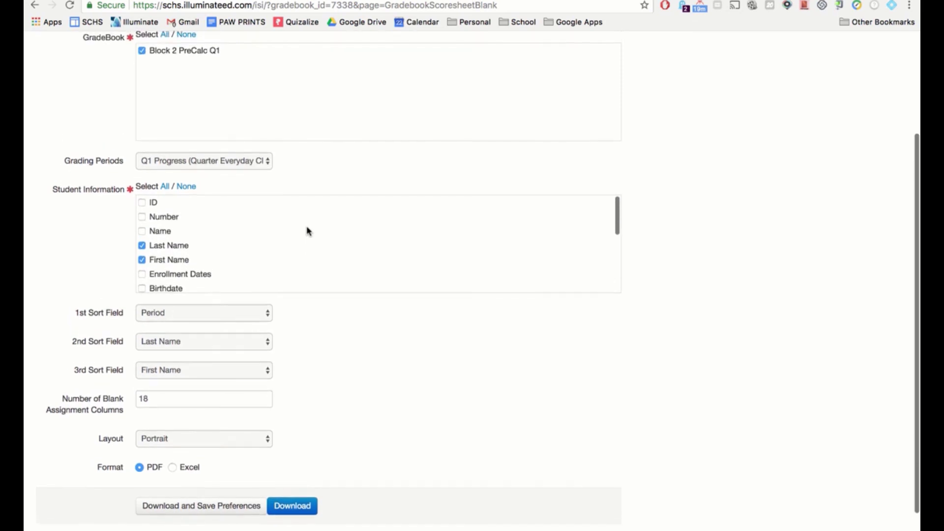
{"action": "scroll", "coordinate": [352, 352], "scroll_direction": "down", "scroll_amount": 1}
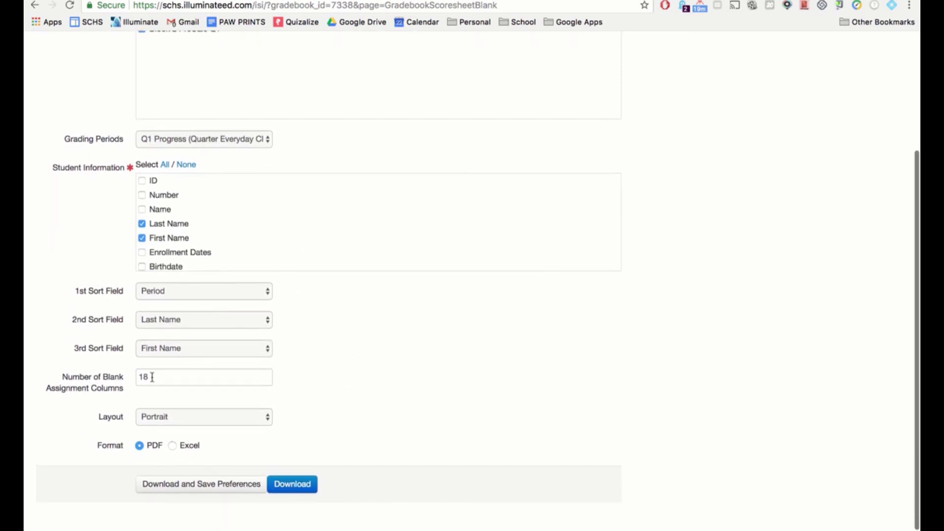
{"action": "left_click", "coordinate": [300, 489]}
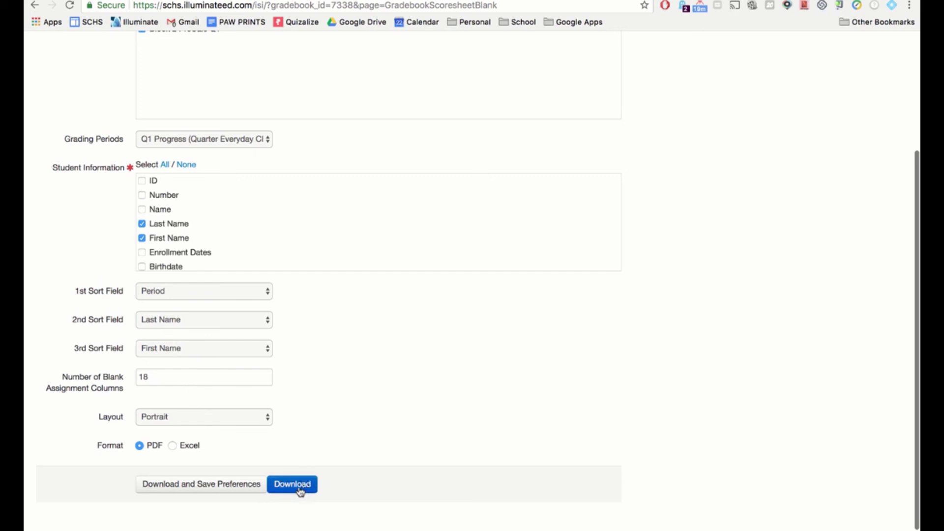
{"action": "left_click", "coordinate": [300, 490]}
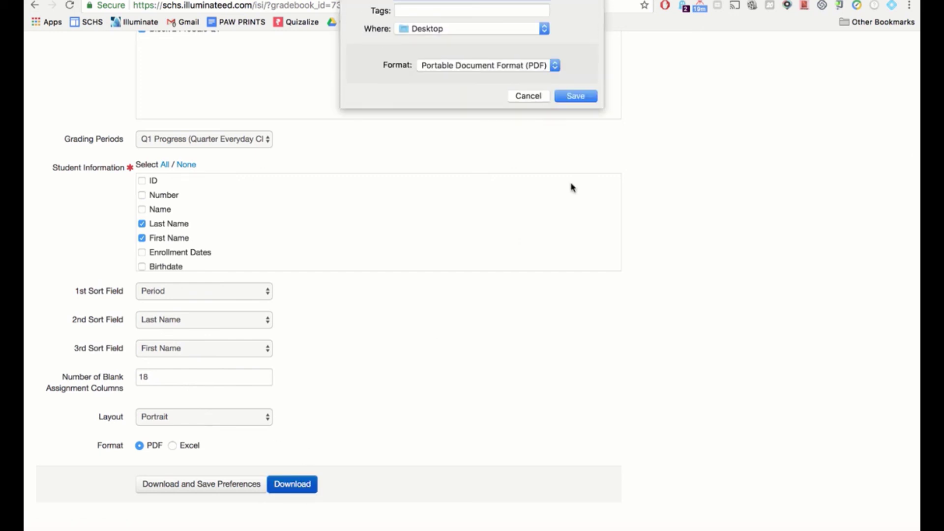
{"action": "left_click", "coordinate": [589, 93]}
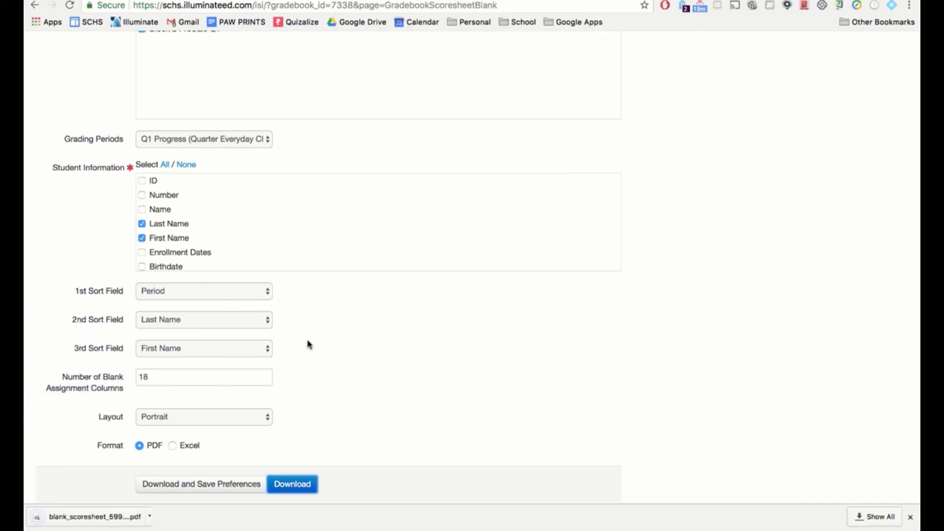
- Open the downloaded blank scoresheet PDF and look through both of its pages
{"action": "left_click", "coordinate": [95, 517]}
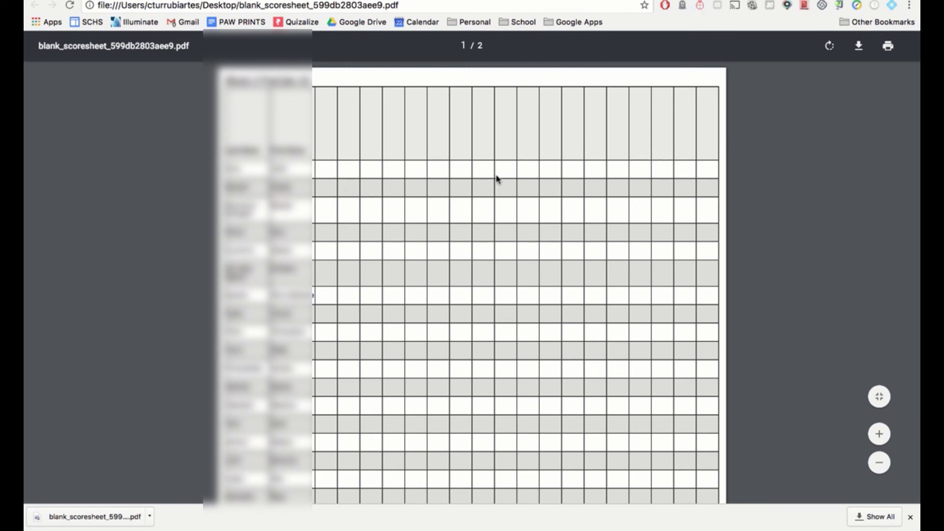
{"action": "scroll", "coordinate": [497, 178], "scroll_direction": "down", "scroll_amount": 10}
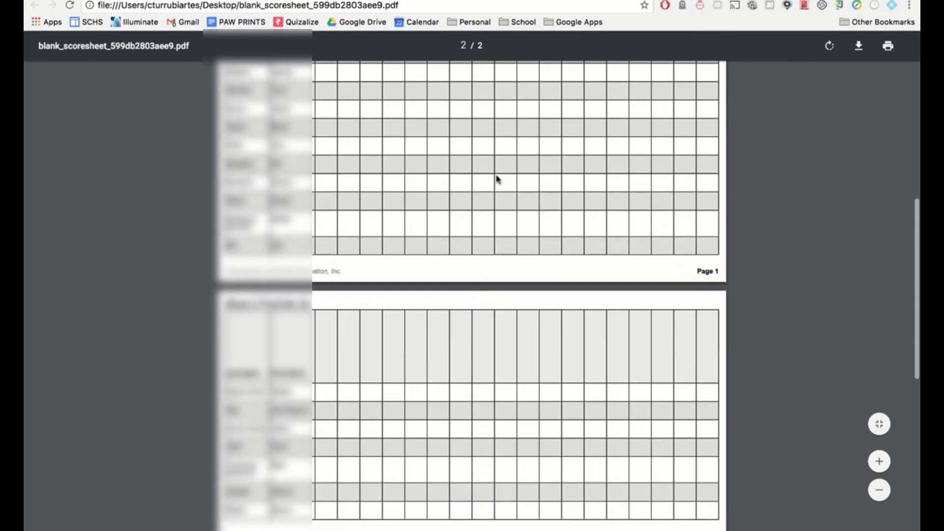
{"action": "scroll", "coordinate": [496, 179], "scroll_direction": "down", "scroll_amount": 4}
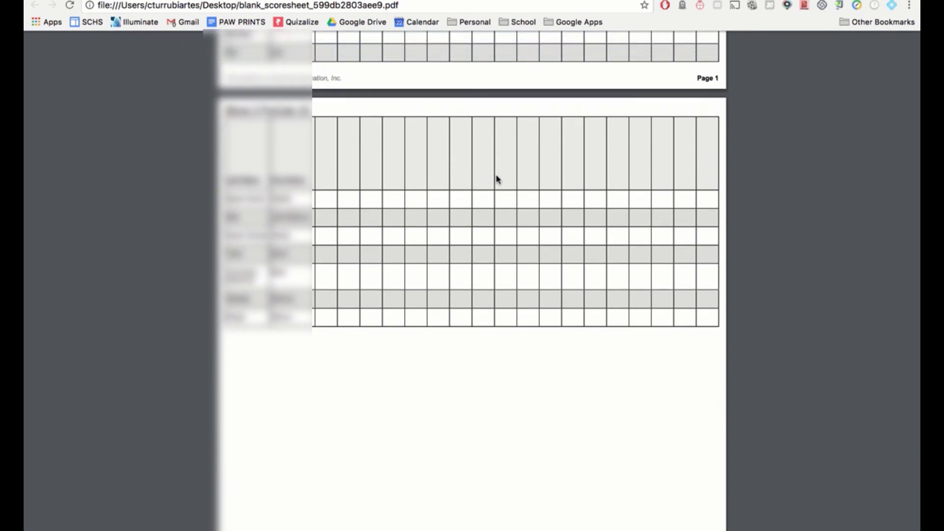
{"action": "scroll", "coordinate": [497, 178], "scroll_direction": "up", "scroll_amount": 10}
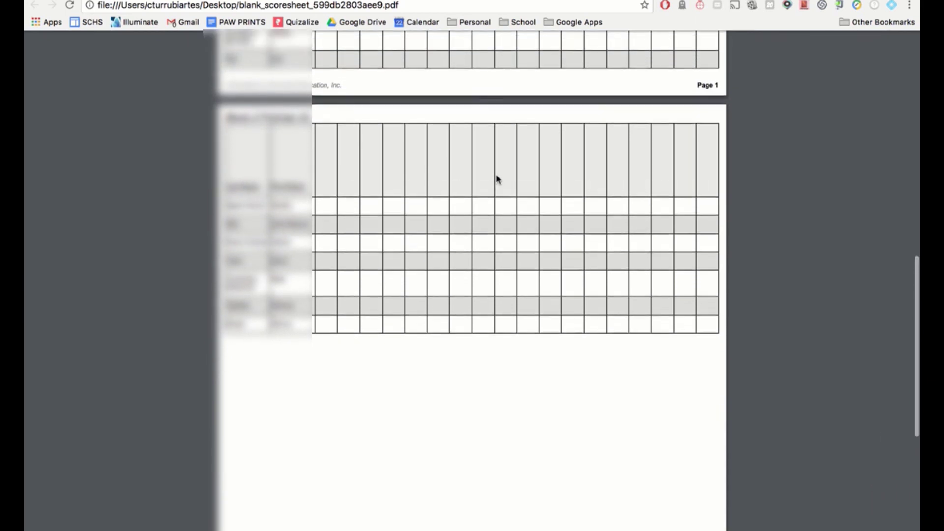
{"action": "scroll", "coordinate": [497, 178], "scroll_direction": "up", "scroll_amount": 4}
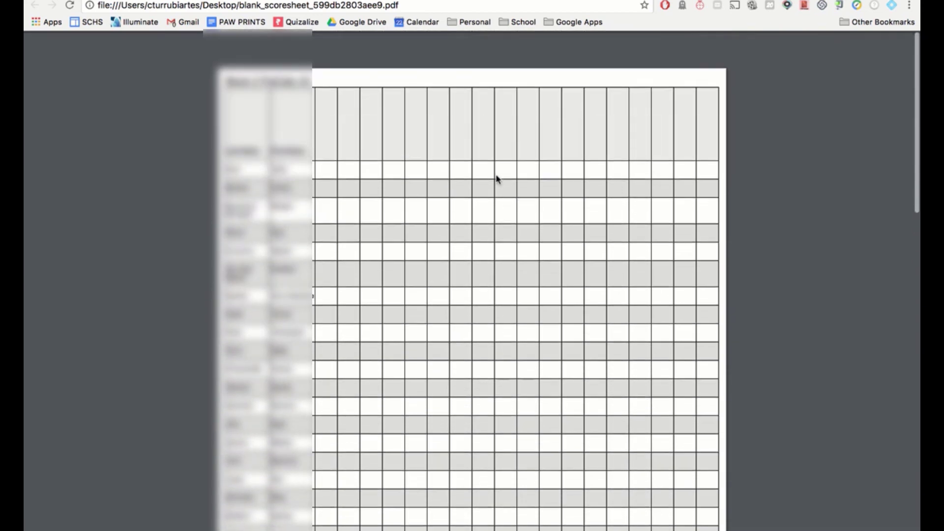